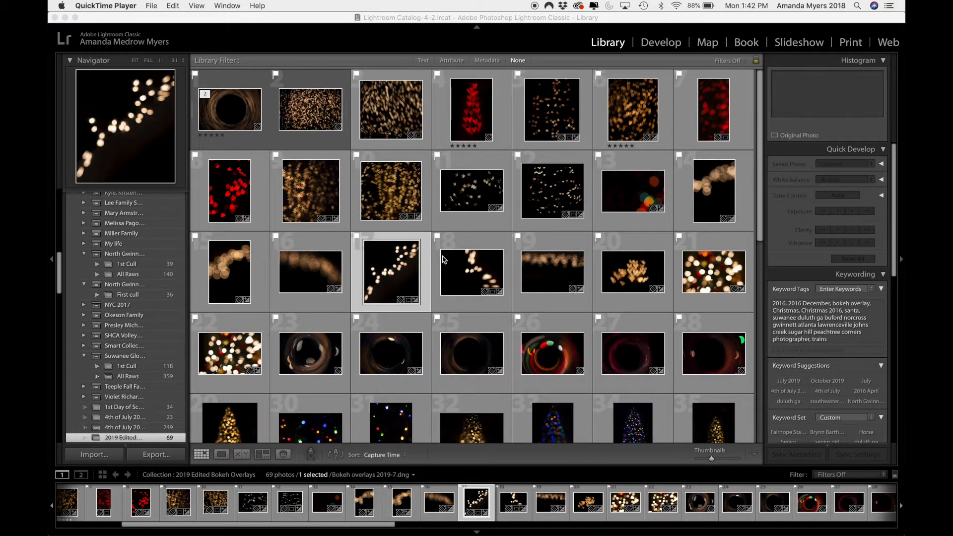
Step: Browse the 2019 Edited Bokeh Overlays collection and open the gold snowflake photo Bokeh overlays 2019-1.jpeg in the Develop module
scroll(444, 260, down, 8)
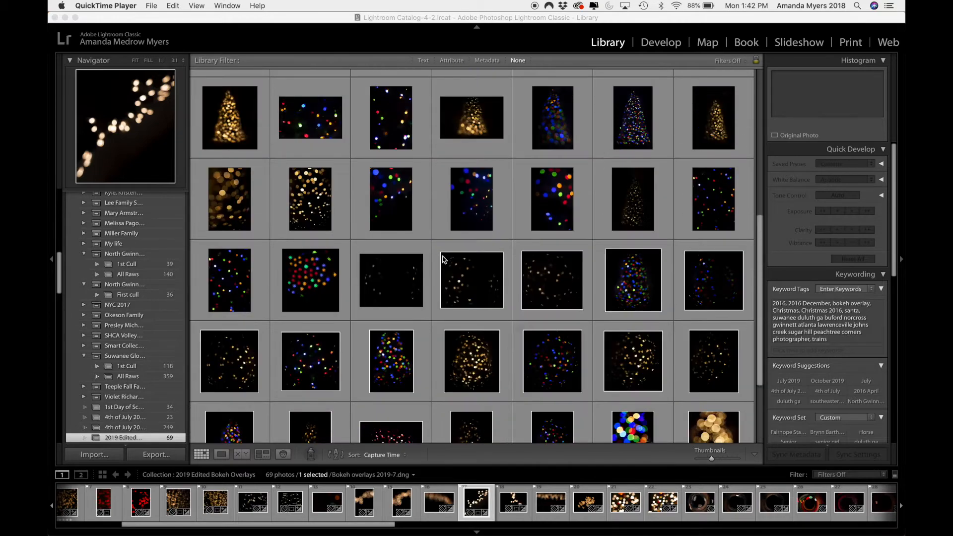
scroll(444, 259, up, 8)
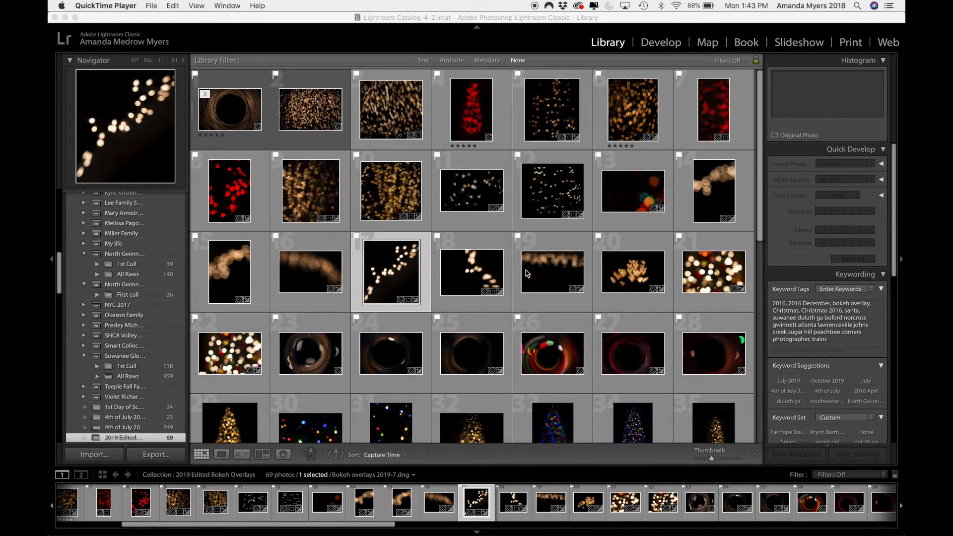
click(480, 196)
double_click(479, 196)
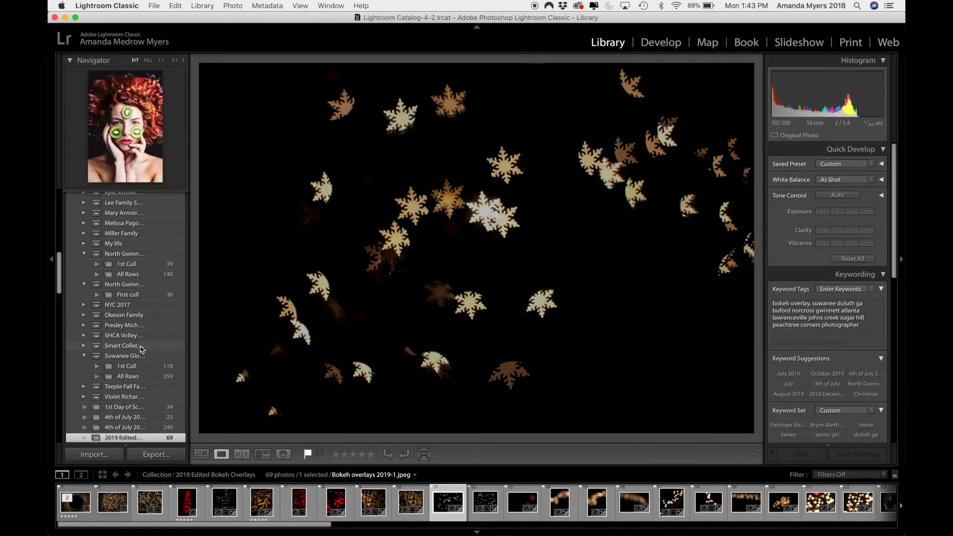
scroll(141, 348, down, 10)
scroll(141, 349, up, 15)
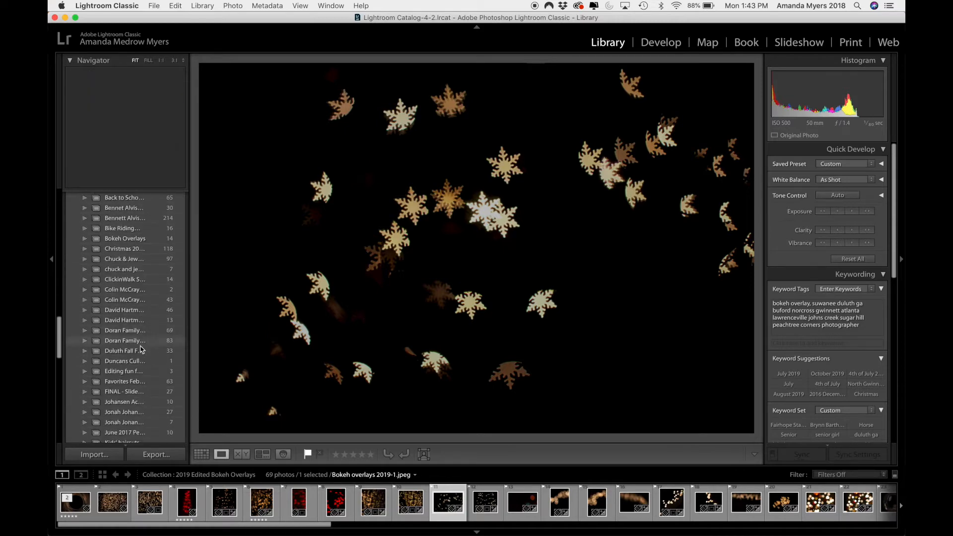
key(d)
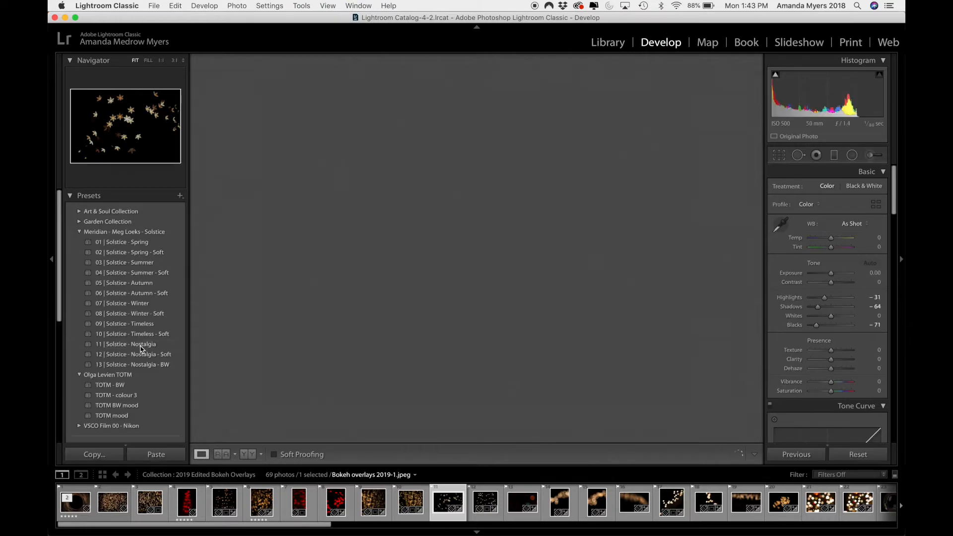
Step: Compare the snowflake photo's edited and original states in its history and revert it to the Import state
scroll(141, 349, down, 5)
scroll(141, 349, down, 4)
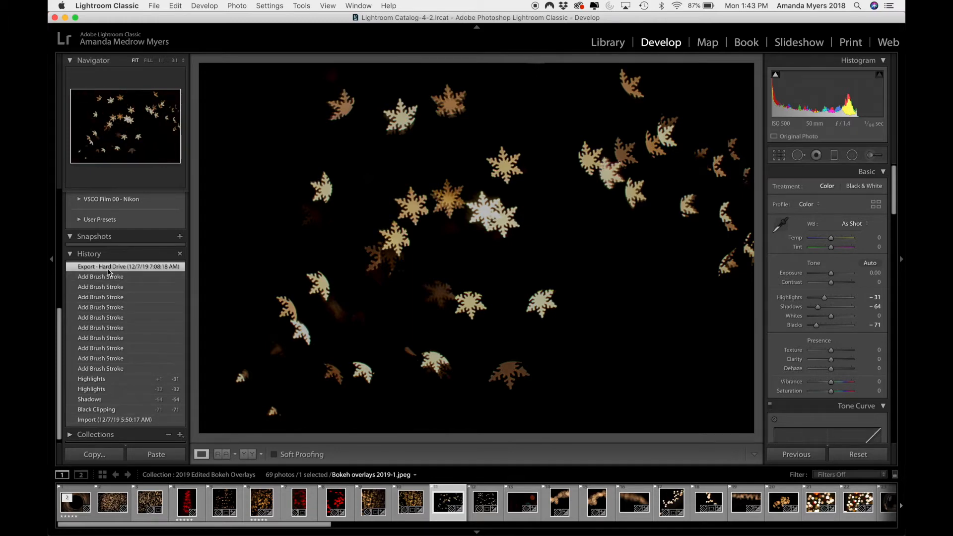
click(133, 420)
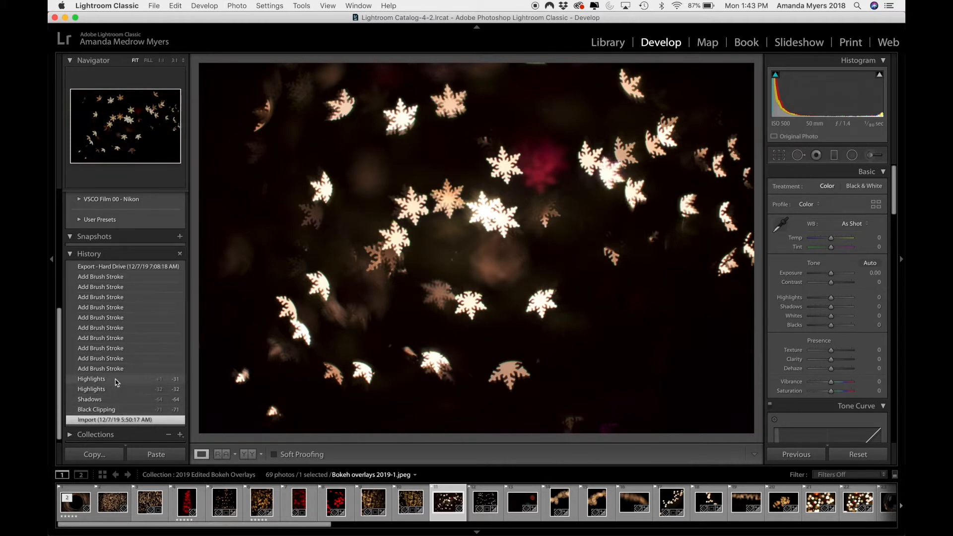
click(120, 279)
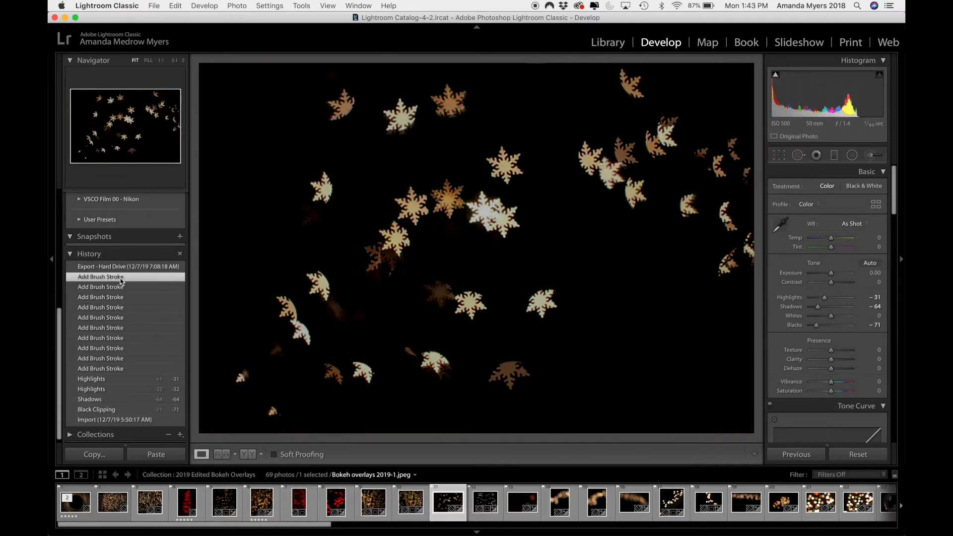
click(119, 419)
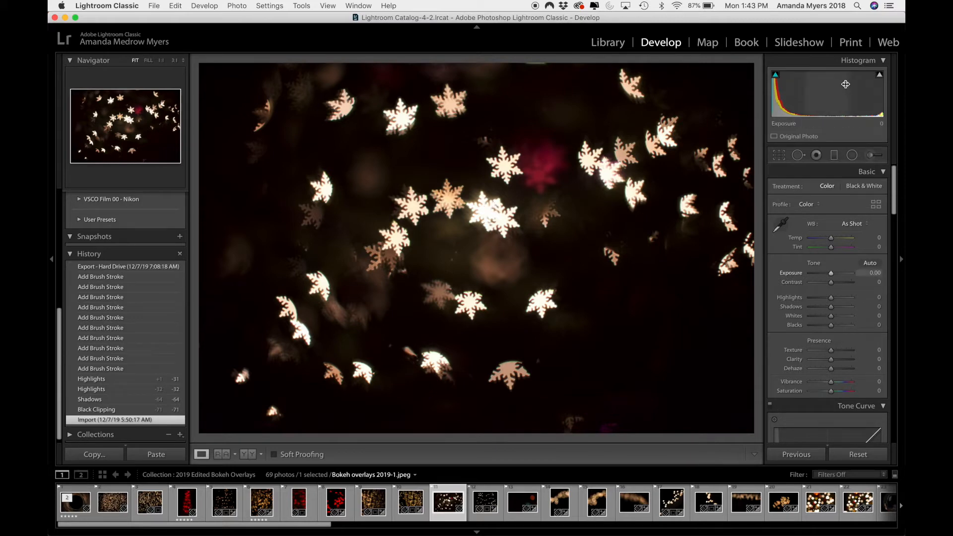
Step: Show the highlight clipping warning and try lowering the photo's overall Highlights, resetting the value to 0
click(879, 76)
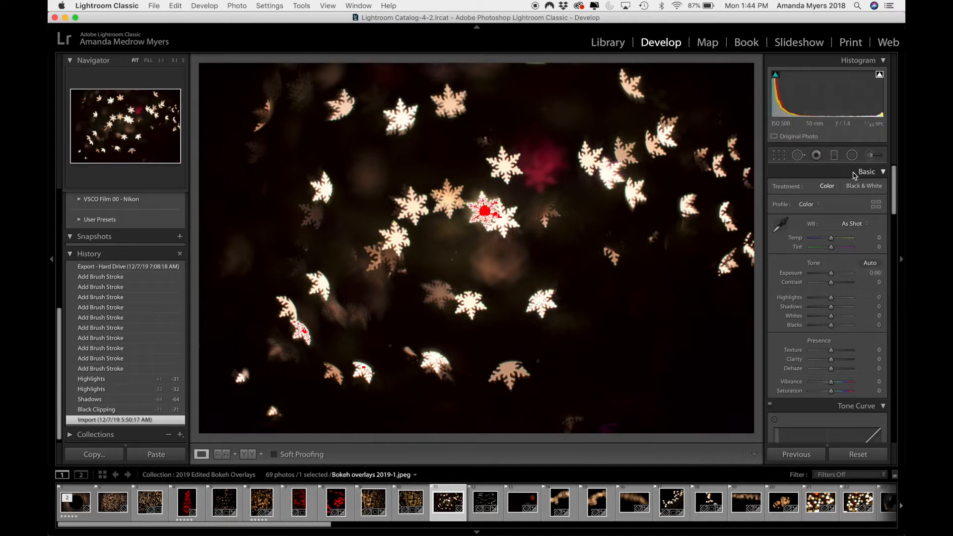
drag(832, 300, 816, 300)
double_click(817, 299)
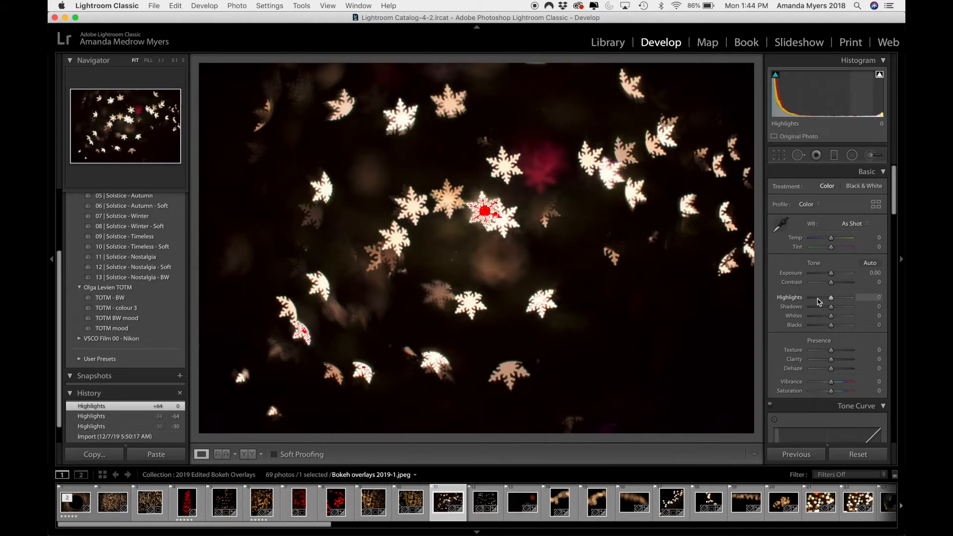
Step: Reset the Adjustment Brush effect, set brush size 8 and Highlights −64, and paint over the clipped area of the central snowflake
click(871, 156)
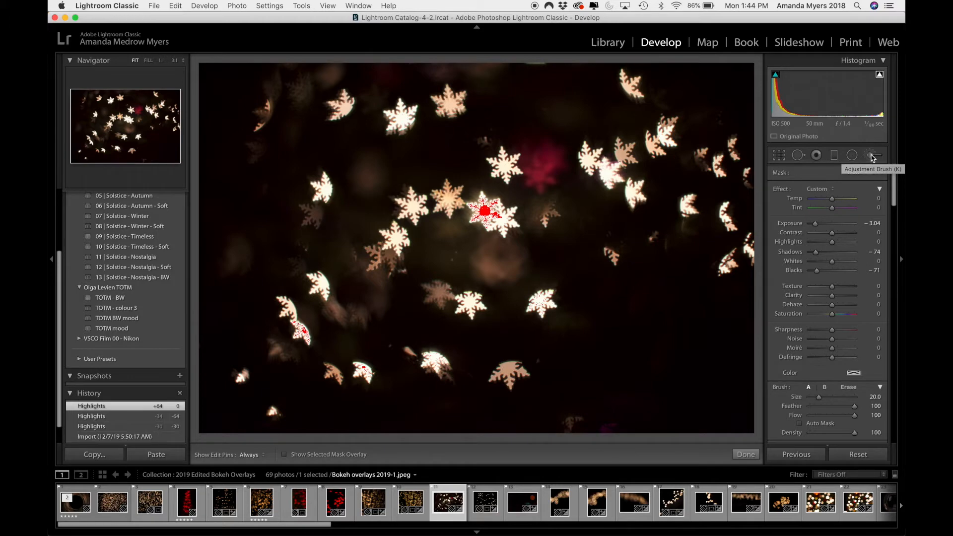
double_click(779, 189)
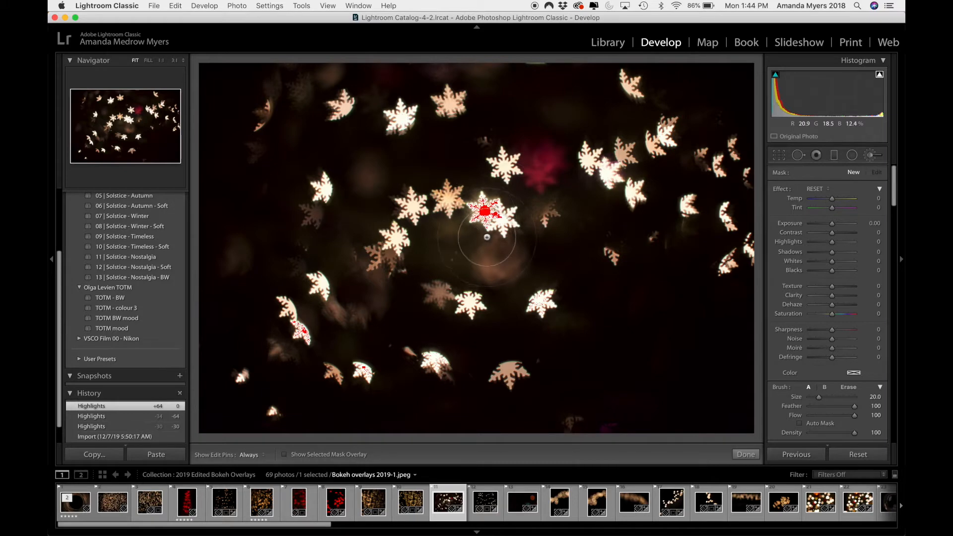
scroll(493, 248, down, 8)
scroll(493, 248, down, 4)
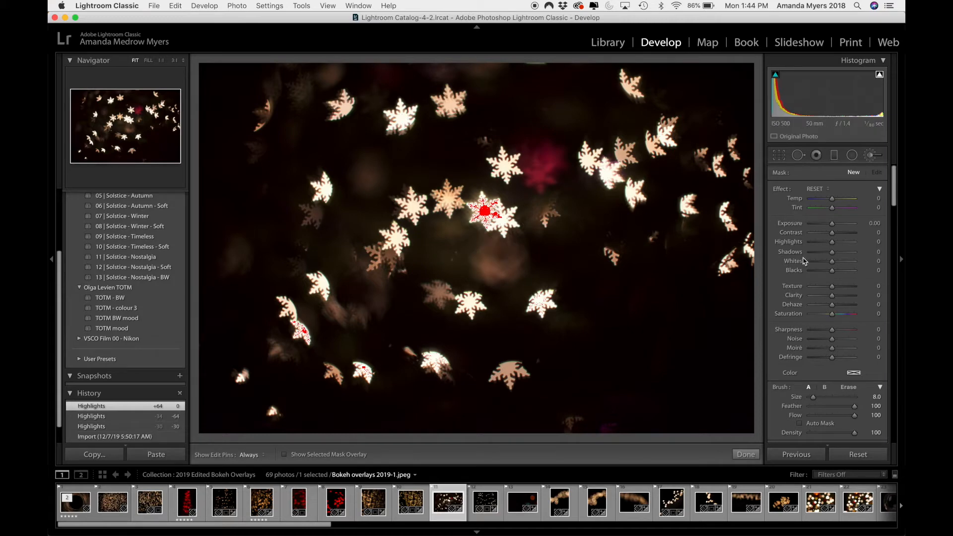
click(818, 241)
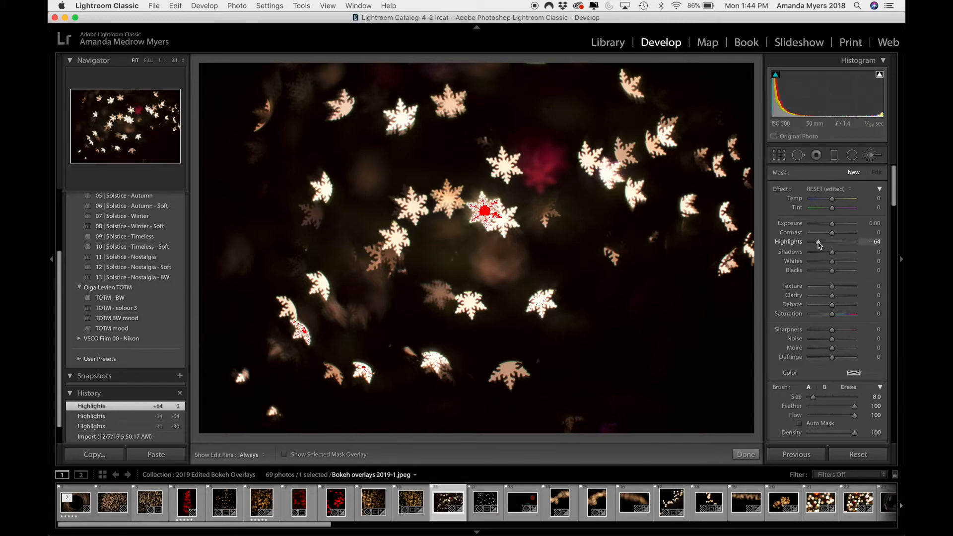
click(488, 212)
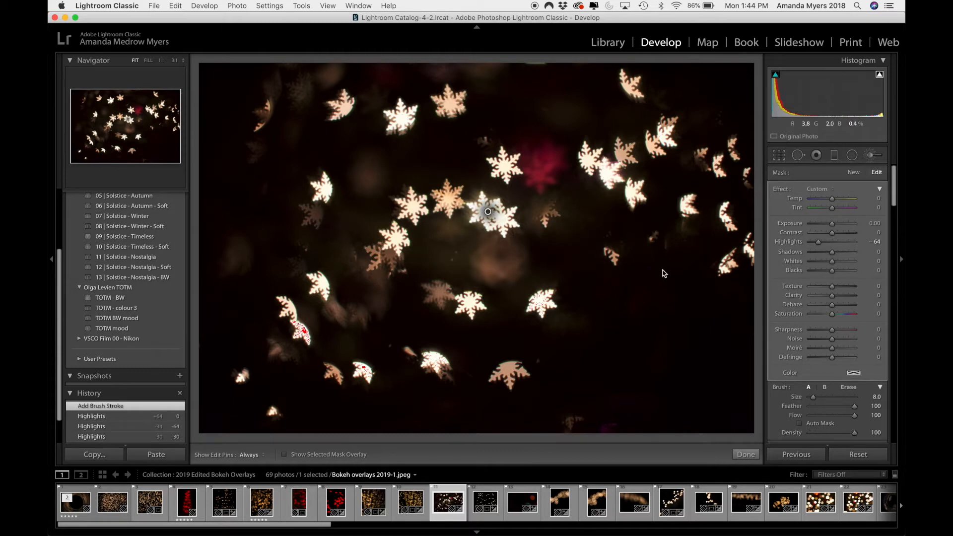
Step: Paint the clipped snowflake at the photo's lower left with Highlights −33, adjust the brush's Highlights to −9, and compare before and after
drag(819, 243, 826, 246)
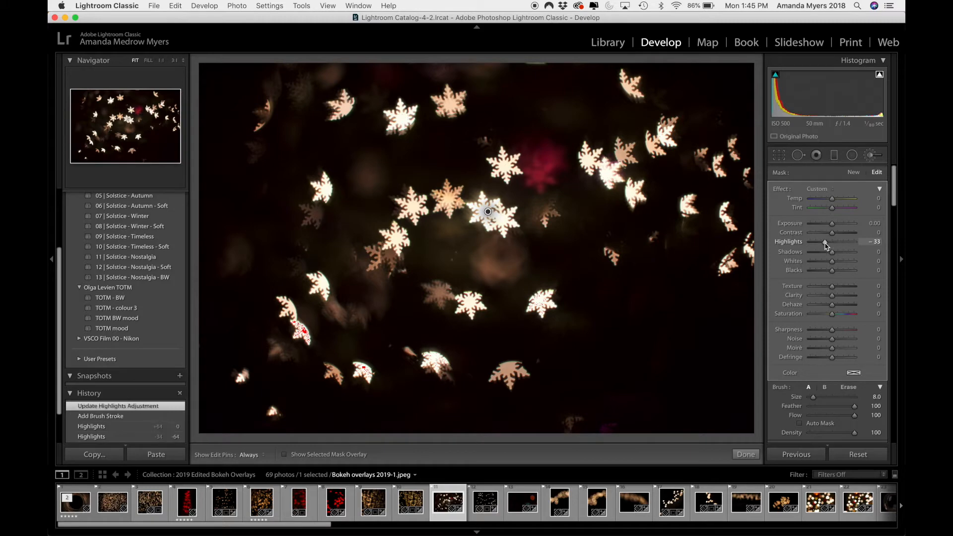
click(302, 333)
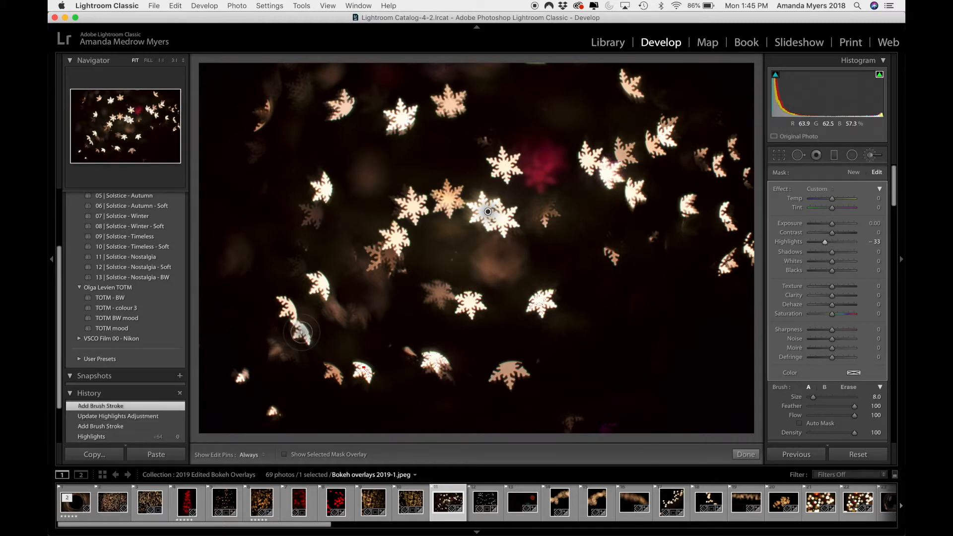
drag(825, 245, 830, 246)
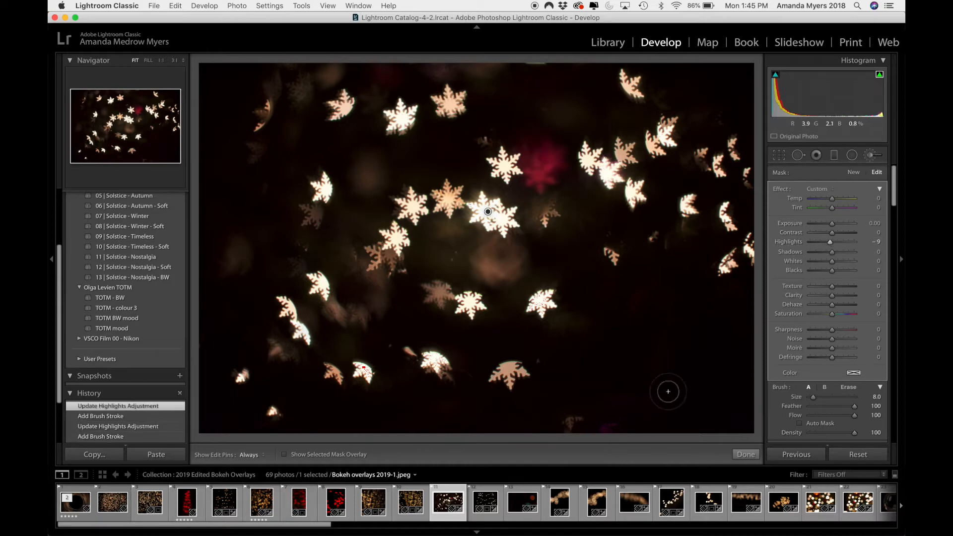
click(745, 454)
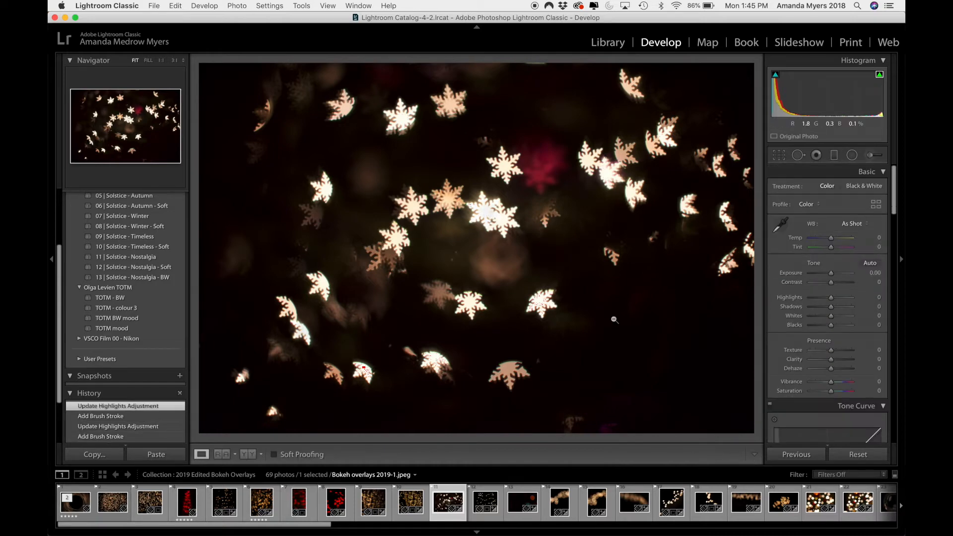
key(y)
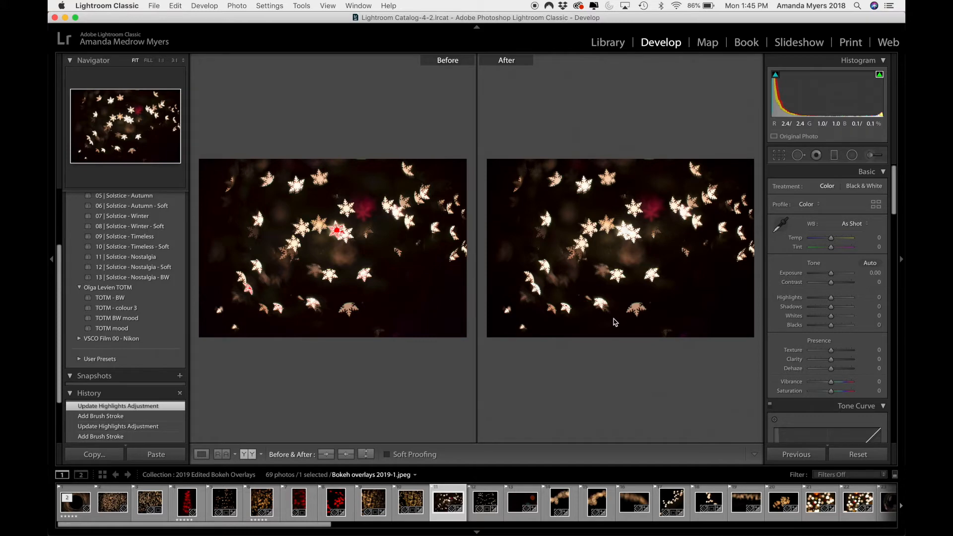
key(y)
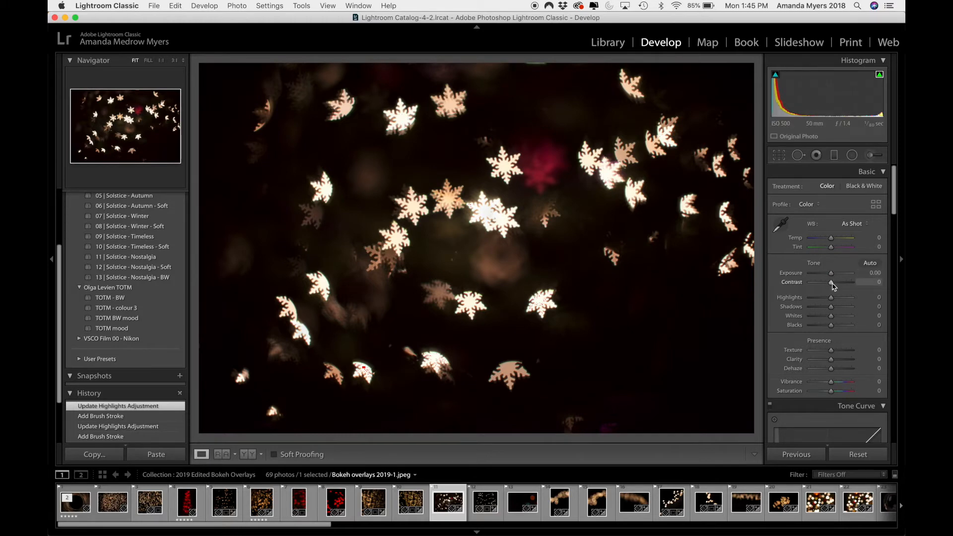
Step: Set the photo's Contrast to +26 and Shadows to −100 to darken the background behind the snowflakes
drag(832, 285, 836, 286)
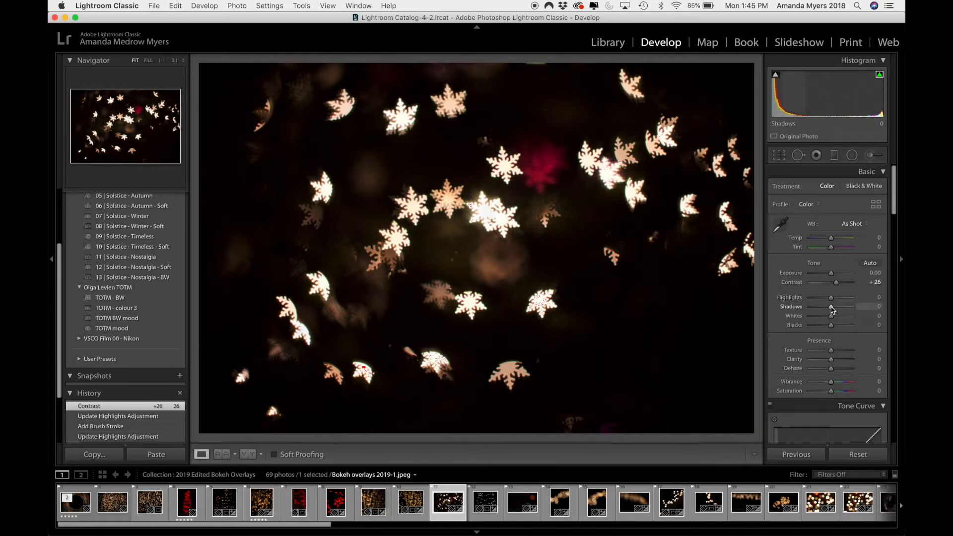
drag(831, 309, 799, 311)
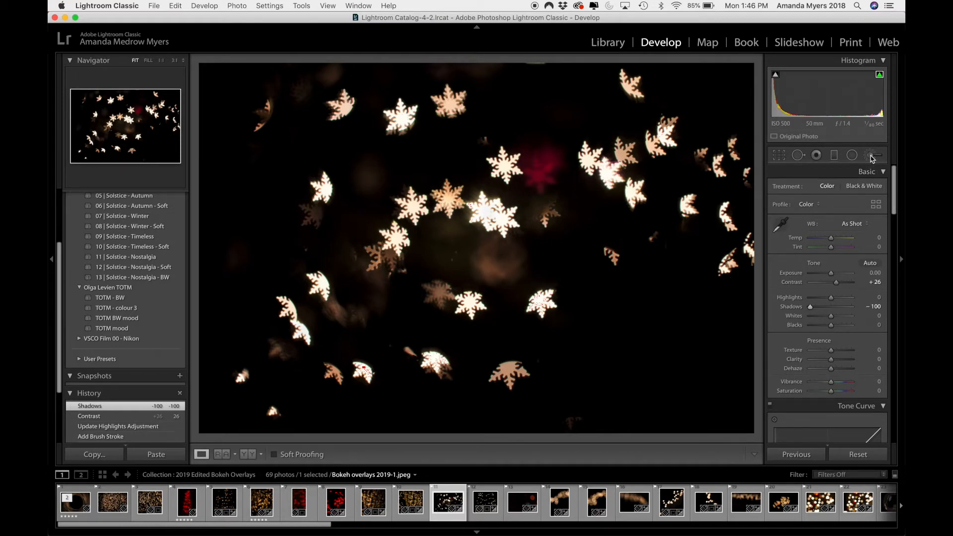
click(871, 156)
click(871, 156)
Step: Set Blacks to −100, resetting it once to compare the background with and without the adjustment
drag(832, 327, 793, 333)
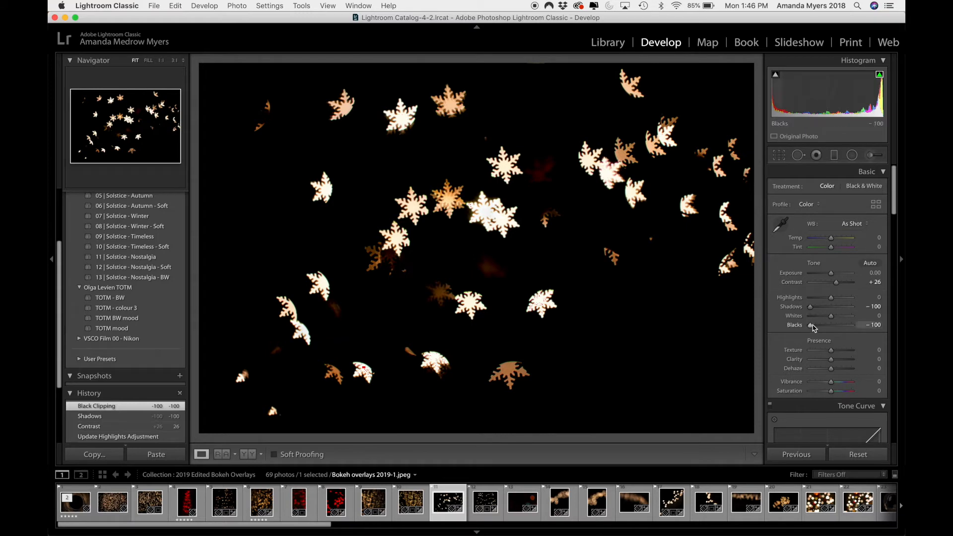
double_click(811, 326)
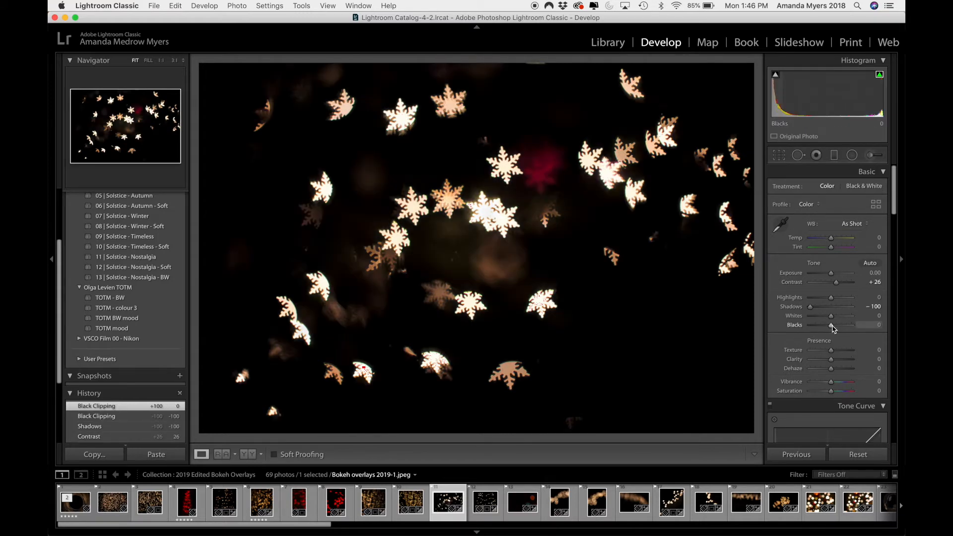
drag(834, 328, 800, 326)
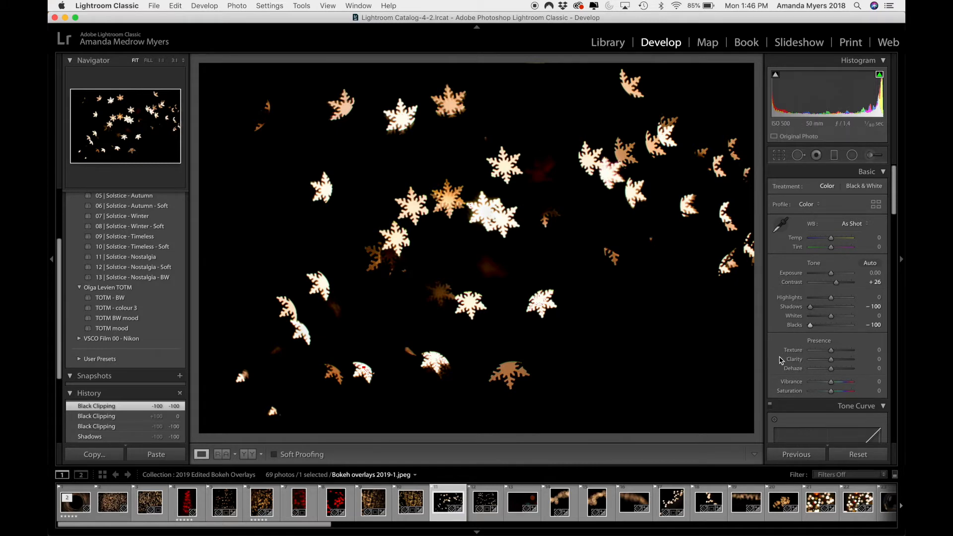
Step: Test Saturation between −14 and −100 and settle on −30 to mute the snowflakes' gold colour
drag(831, 392, 827, 392)
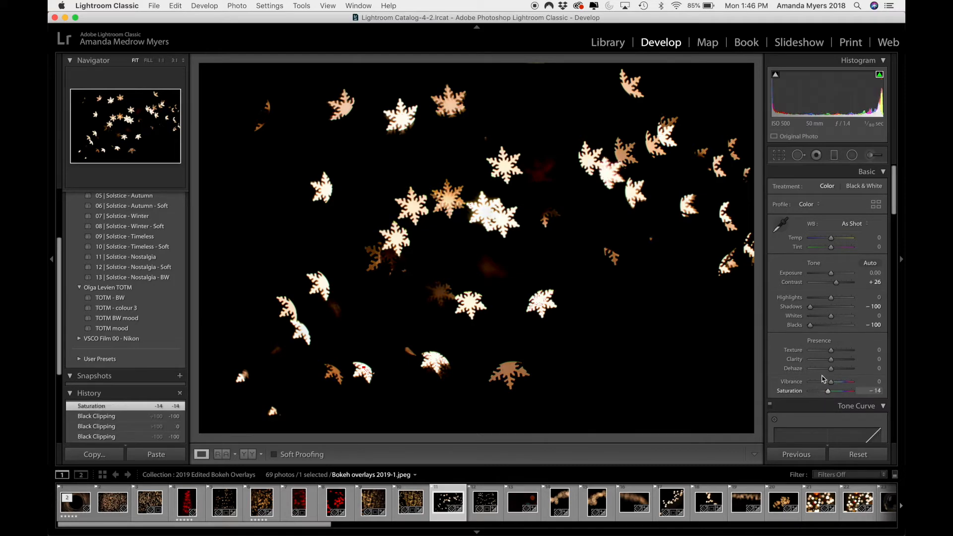
drag(829, 392, 772, 391)
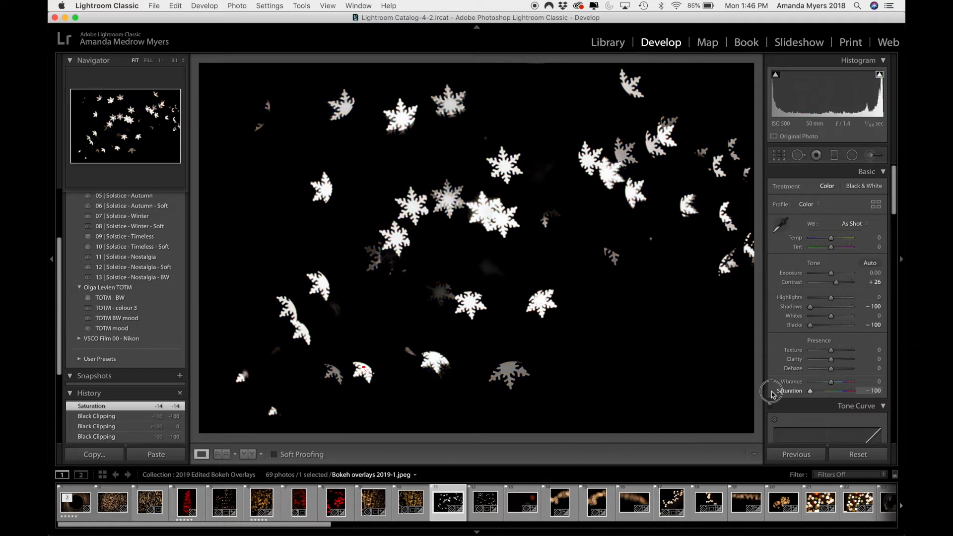
drag(772, 394, 797, 393)
drag(798, 392, 824, 392)
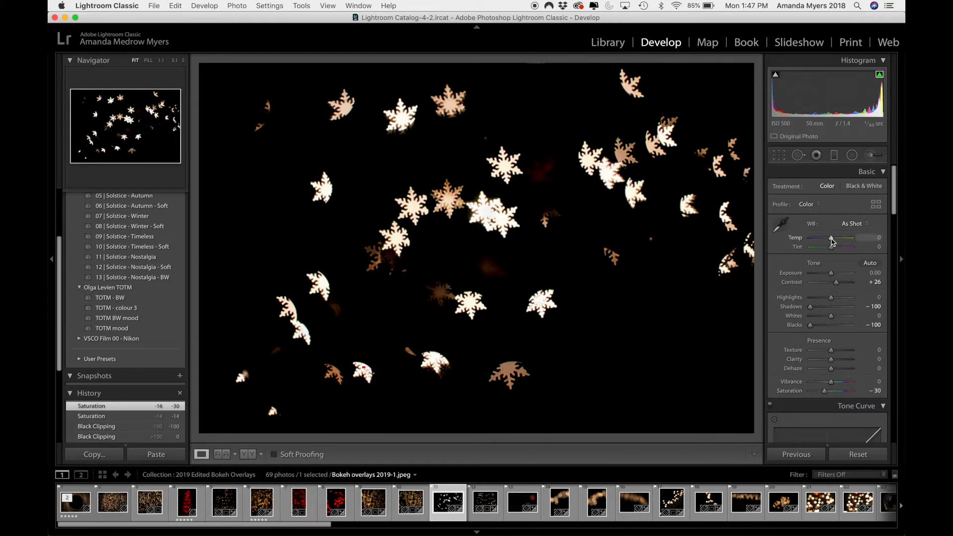
Step: Preview the Temp at +100 and −100 with the highlight clipping warning hidden, and set the Temp to −11
drag(831, 240, 867, 240)
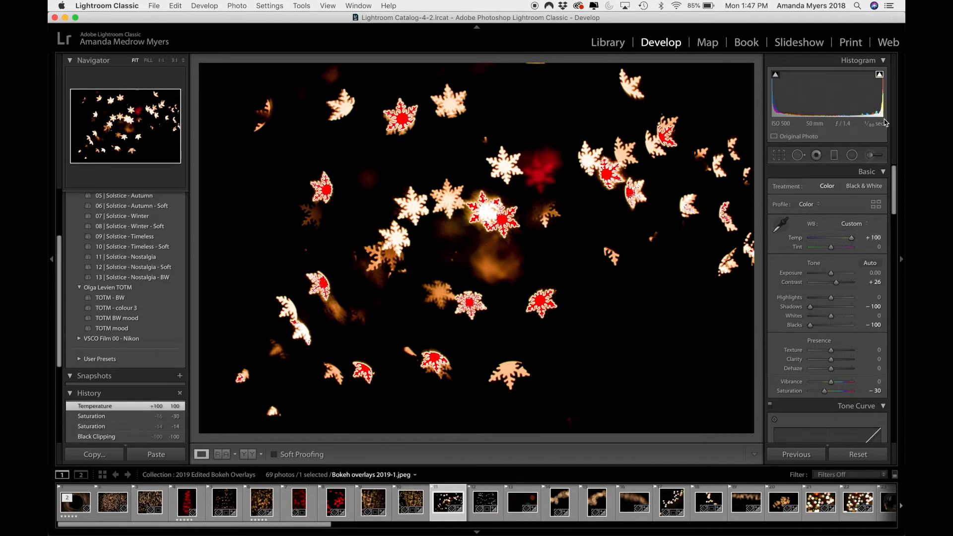
click(878, 75)
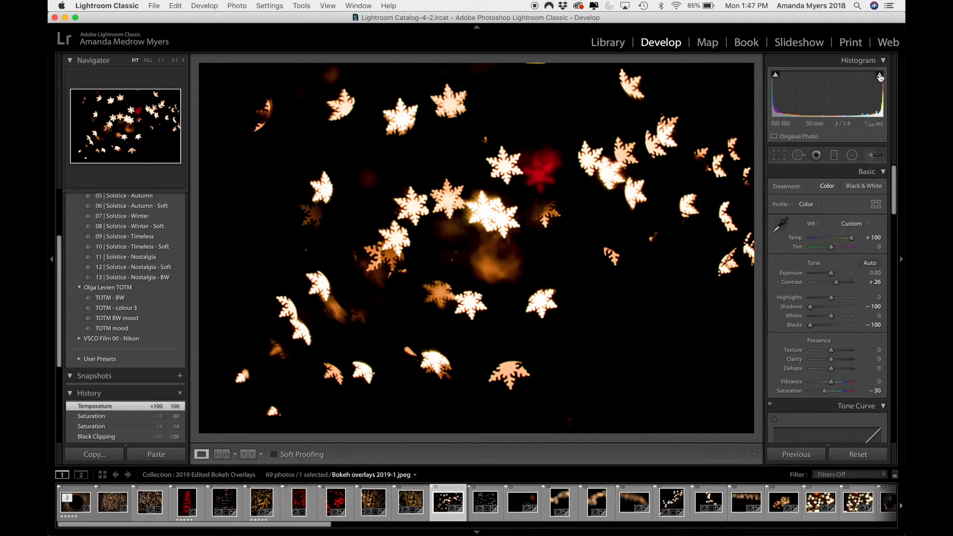
drag(850, 238, 789, 241)
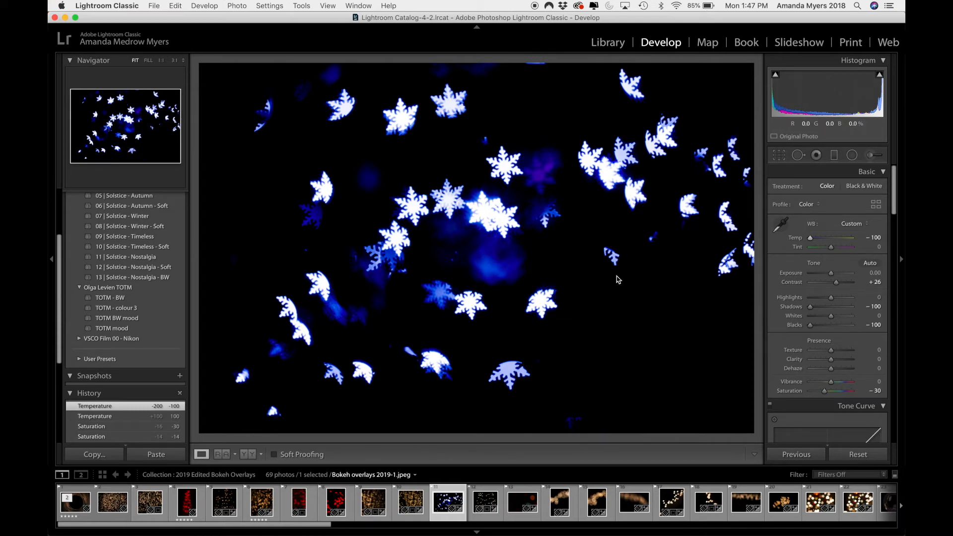
double_click(842, 241)
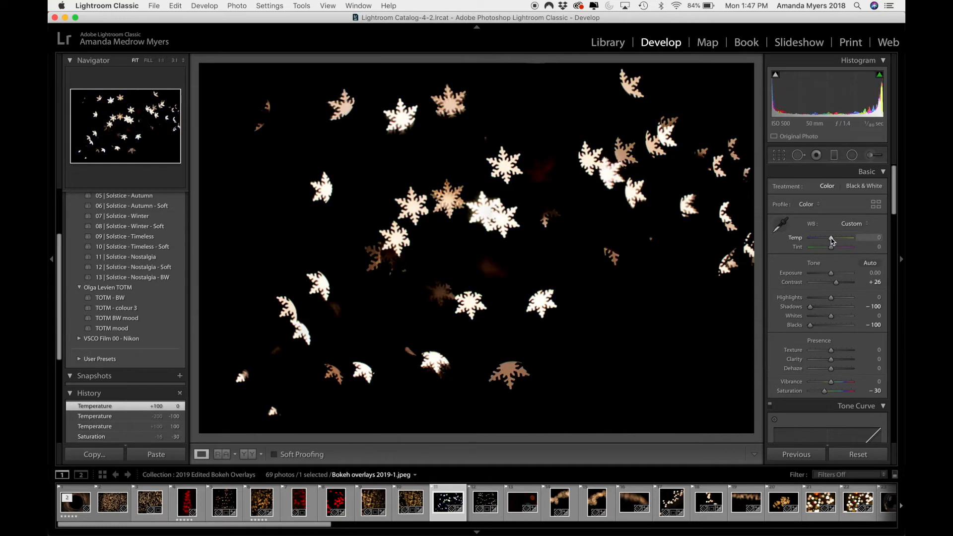
drag(832, 241, 828, 242)
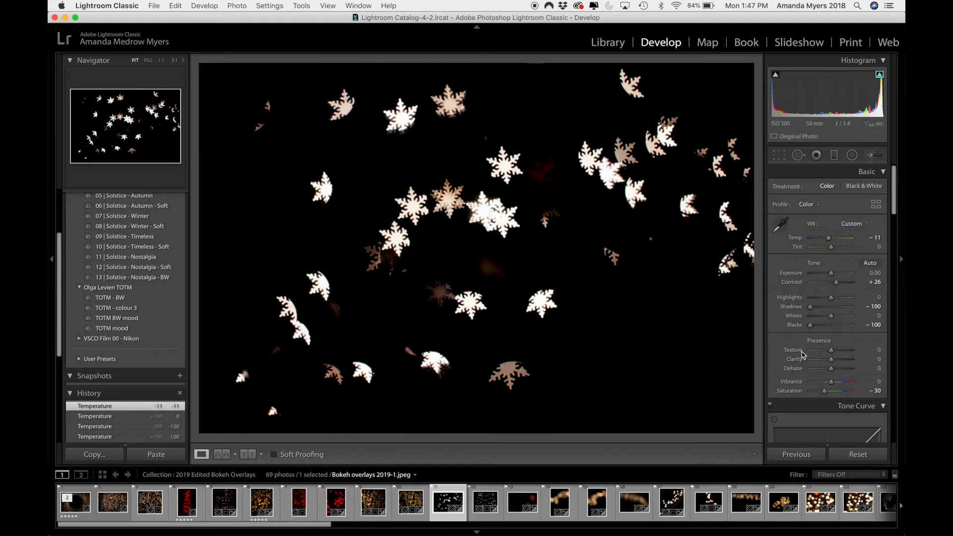
Step: Try Texture at +100 and Clarity at +25 on the snowflakes, and reset both to 0
drag(832, 352, 853, 350)
click(878, 74)
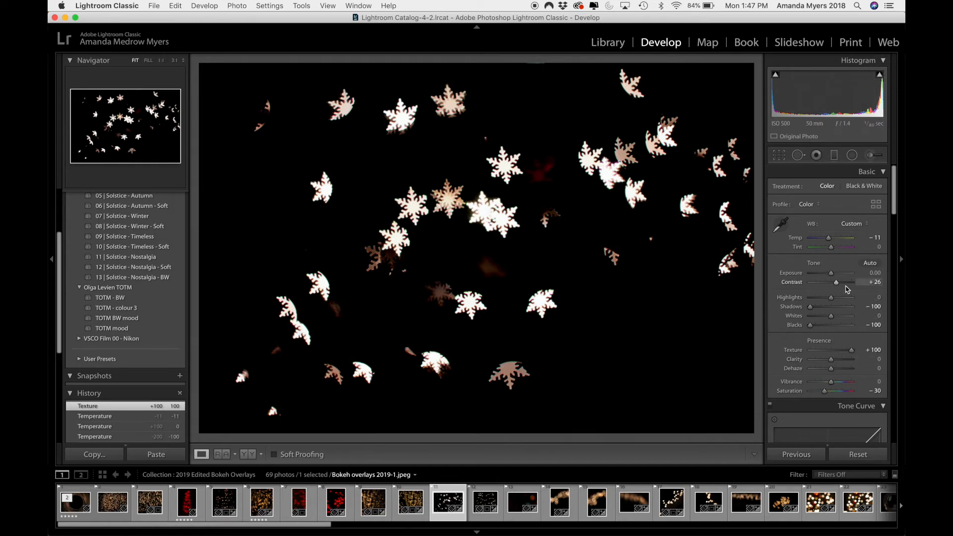
double_click(852, 351)
mouse_move(830, 352)
mouse_down()
mouse_move(874, 352)
mouse_move(824, 356)
mouse_move(876, 356)
mouse_move(831, 354)
mouse_up()
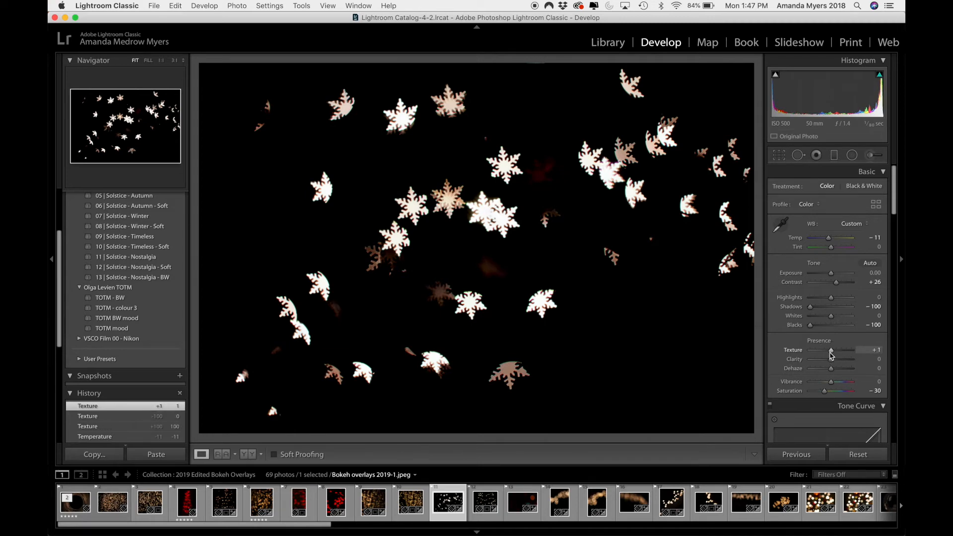
mouse_move(832, 359)
mouse_down()
mouse_move(887, 359)
mouse_move(836, 361)
mouse_up()
double_click(836, 361)
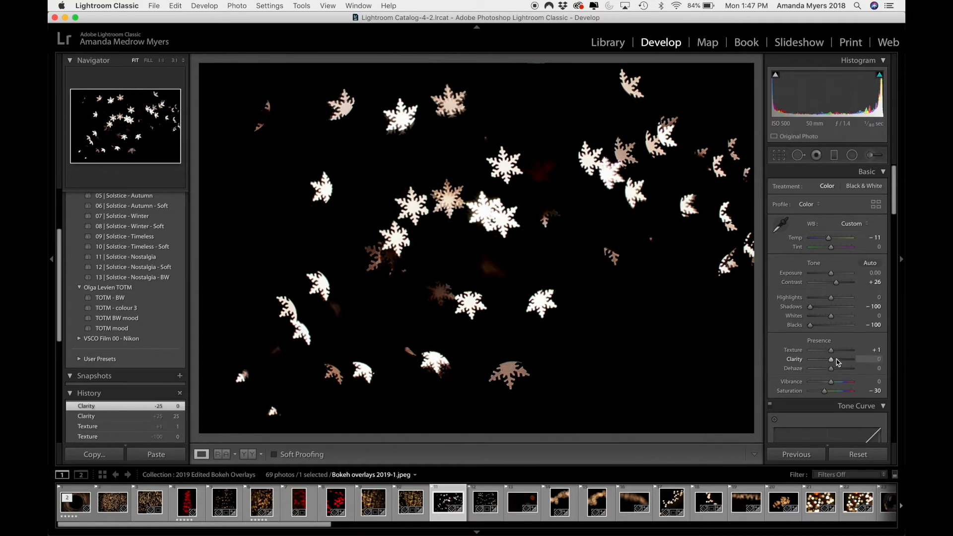
double_click(831, 351)
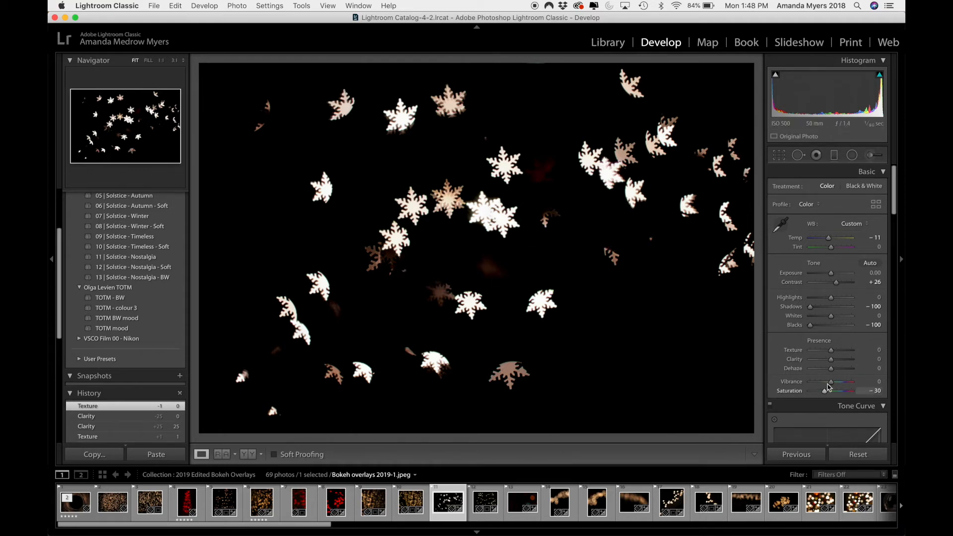
Step: Set Dehaze to +66 and look through the HSL, Split Toning and Detail settings
drag(832, 369, 845, 370)
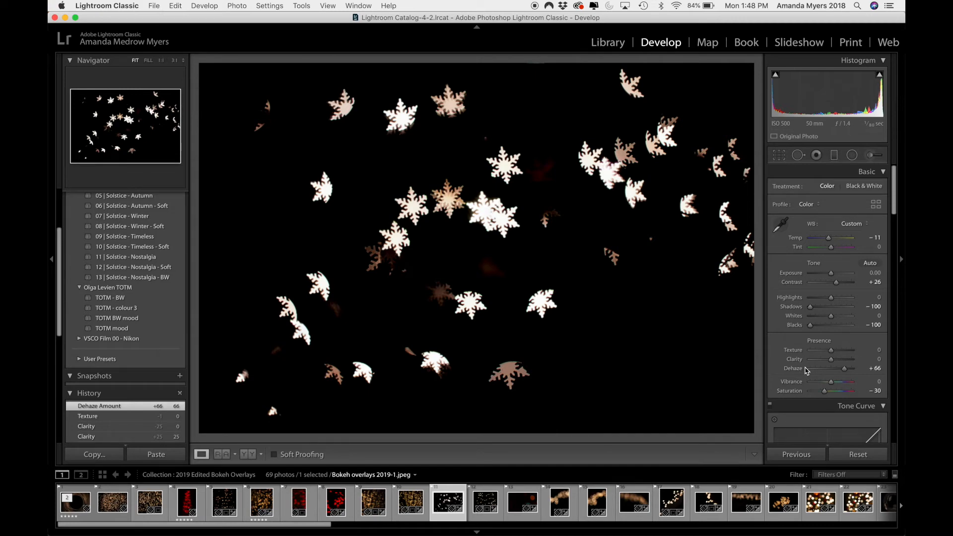
scroll(836, 381, down, 5)
scroll(835, 381, down, 8)
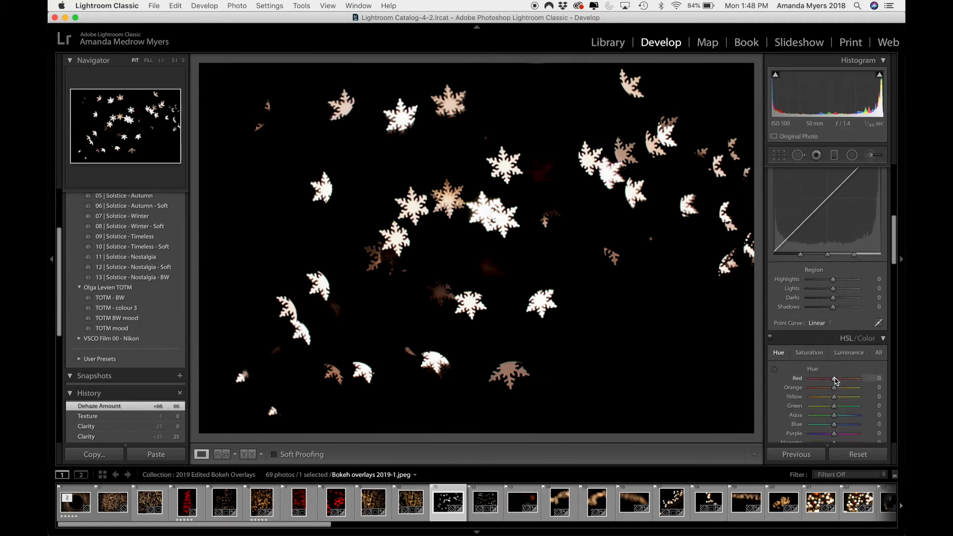
scroll(835, 383, down, 2)
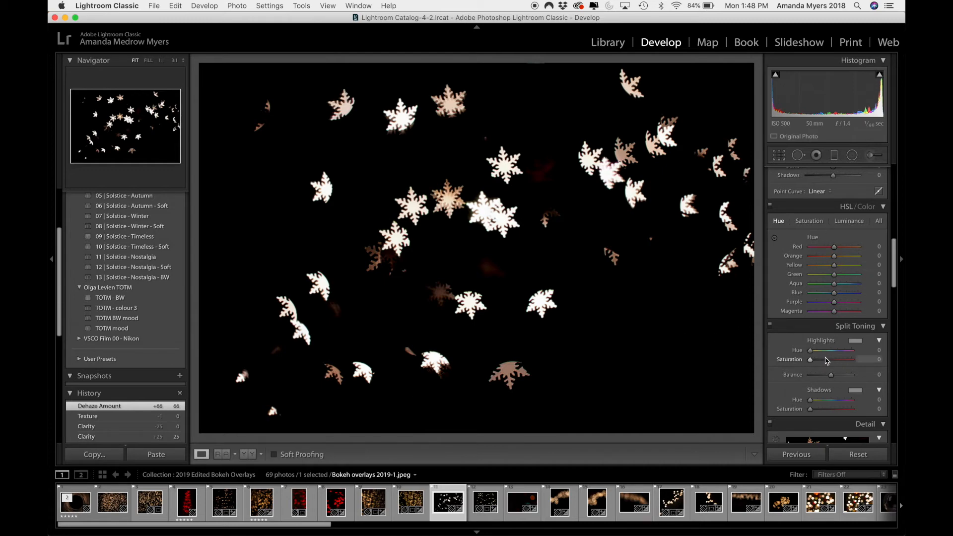
scroll(825, 371, down, 2)
scroll(825, 371, down, 3)
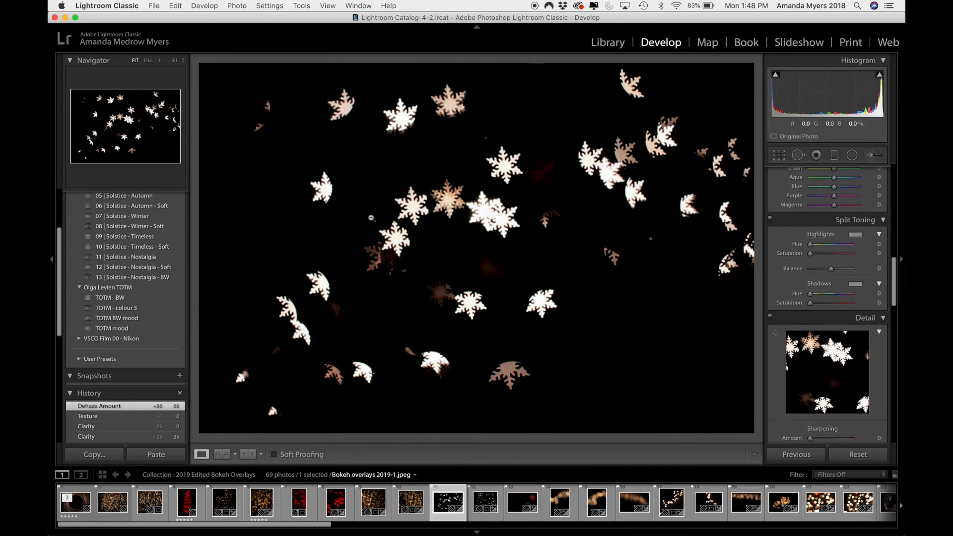
scroll(830, 313, up, 10)
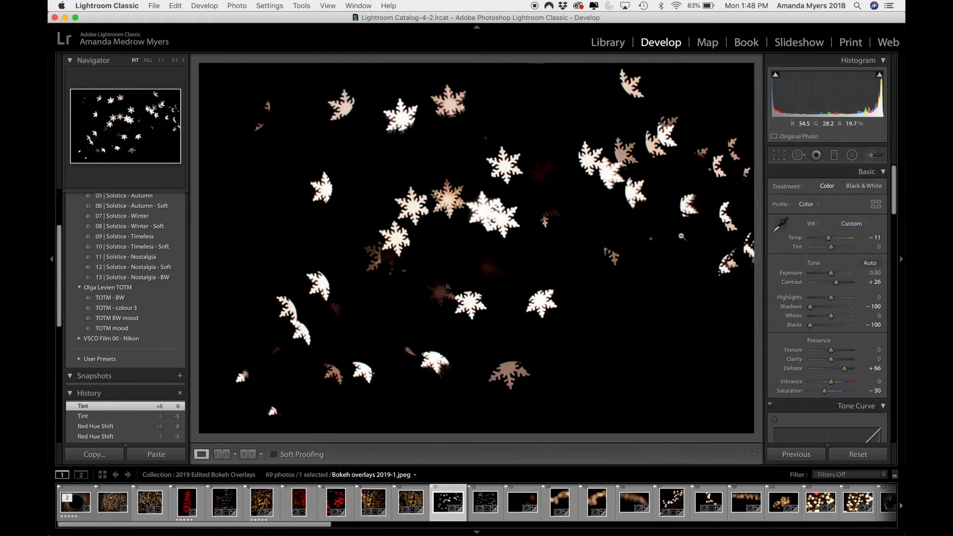
Step: Tint the highlights red with Split Toning, using hue 3 and saturation 95
scroll(806, 293, down, 5)
scroll(806, 294, down, 12)
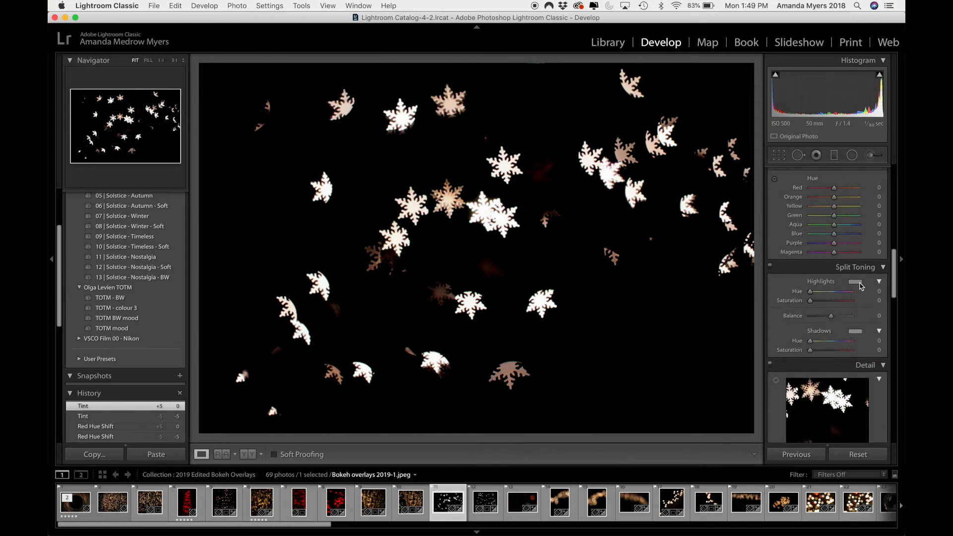
click(855, 282)
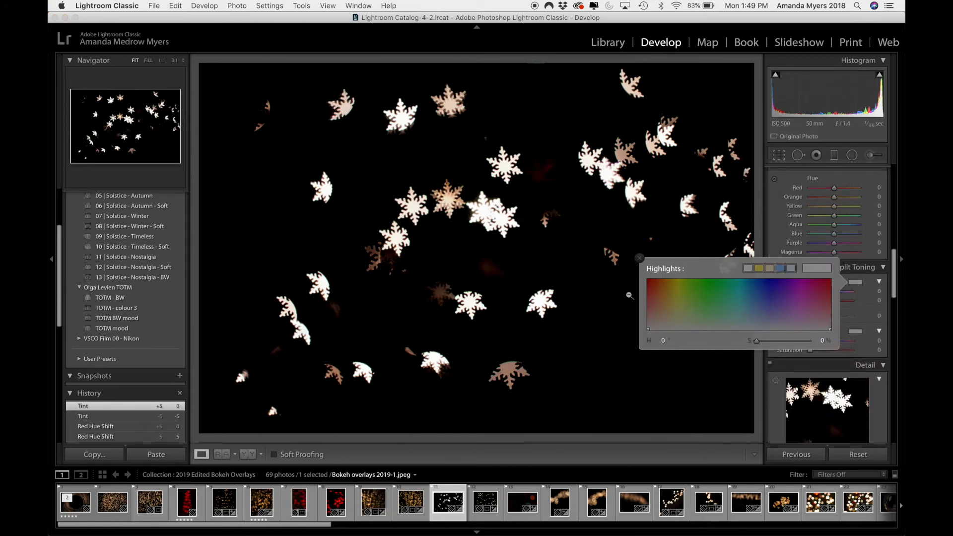
click(648, 281)
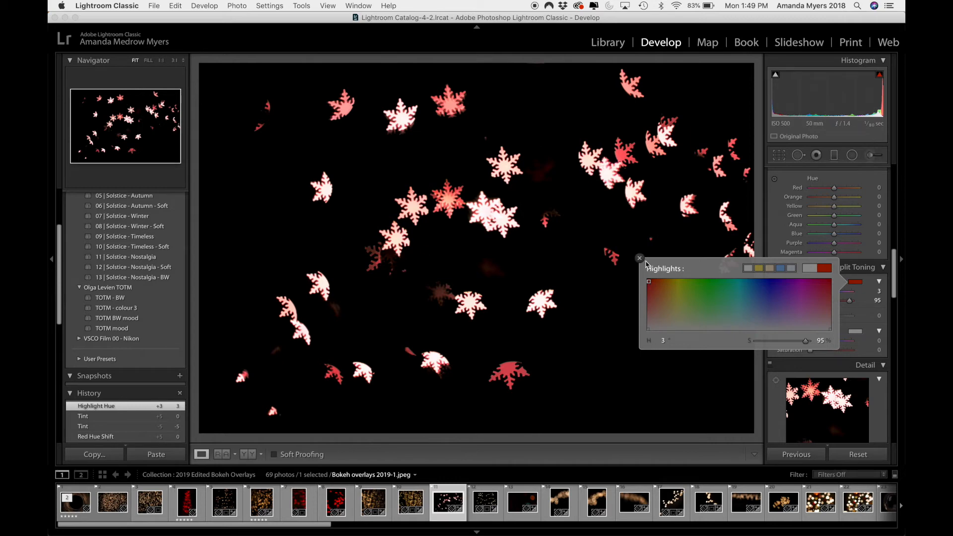
click(639, 258)
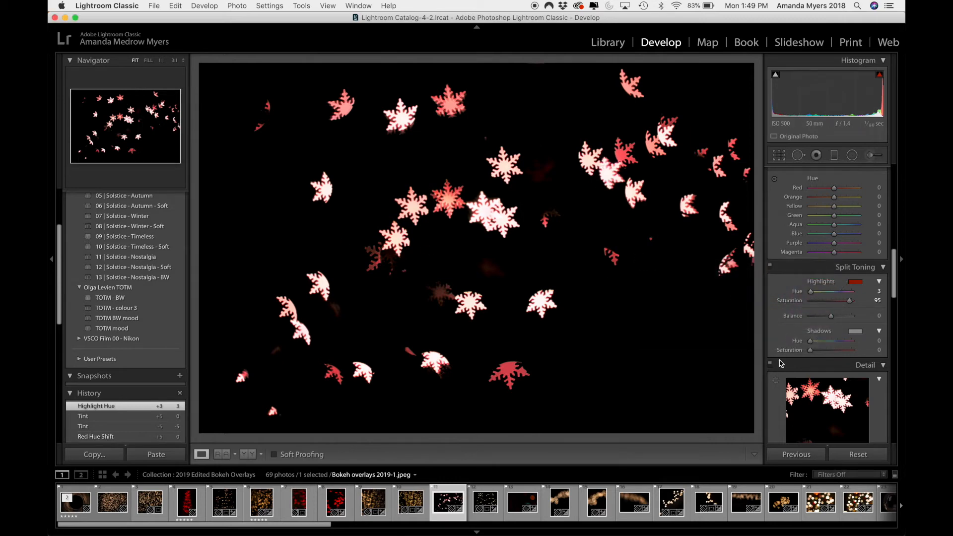
Step: Toggle Split Toning to compare the snowflakes with and without the red tint, and leave it disabled
click(769, 265)
click(770, 268)
click(770, 268)
click(770, 267)
click(770, 268)
Step: Set the Sharpening Amount to 150 with Masking at 100, and the Luminance noise reduction to 21
scroll(806, 278, down, 5)
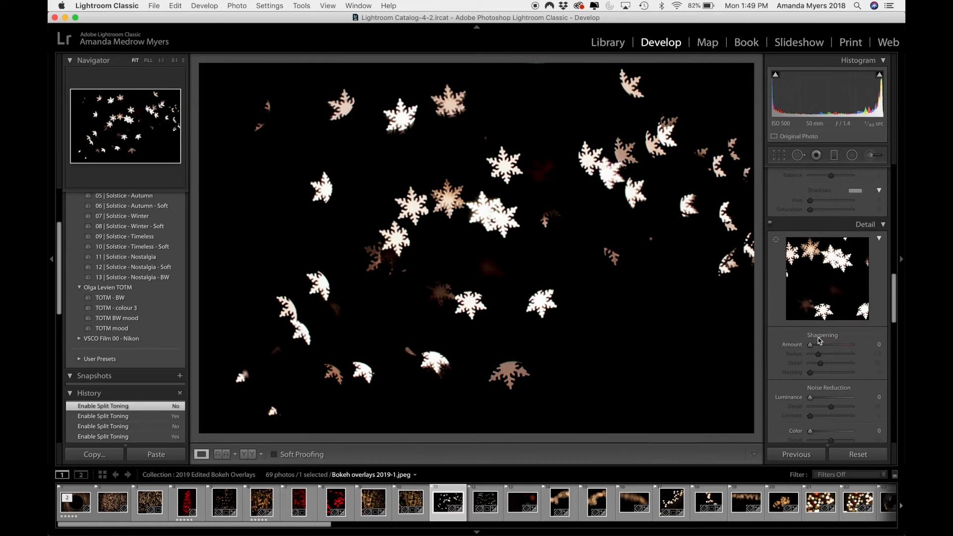
drag(810, 346, 891, 348)
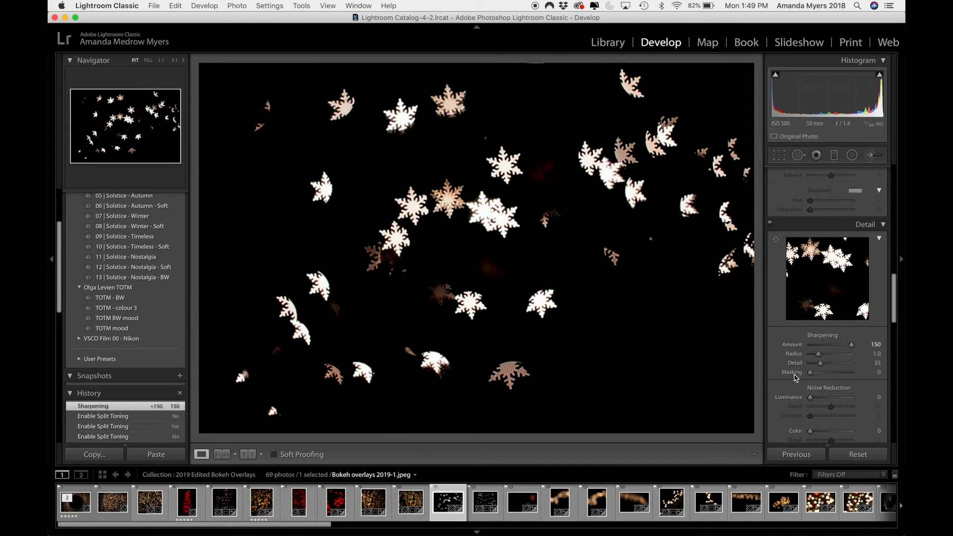
drag(811, 376, 875, 374)
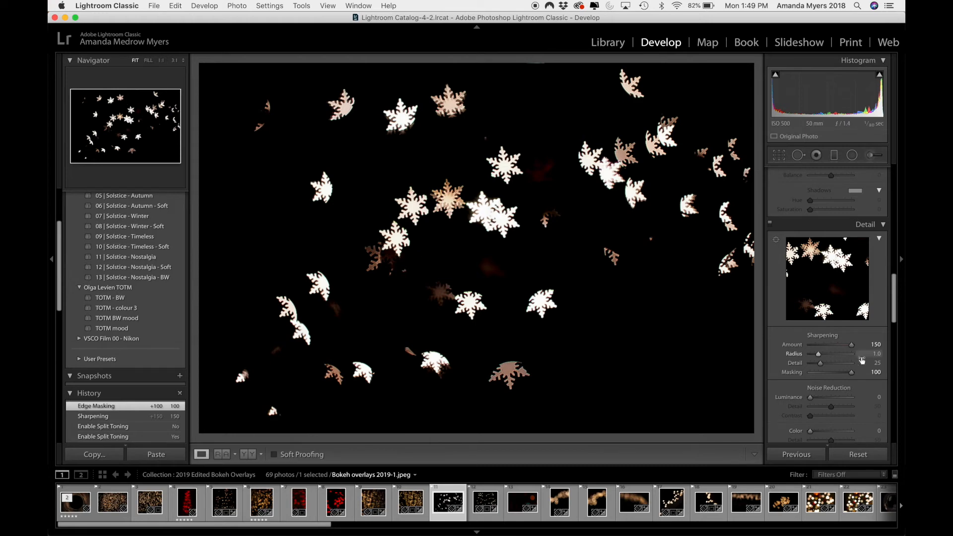
click(818, 398)
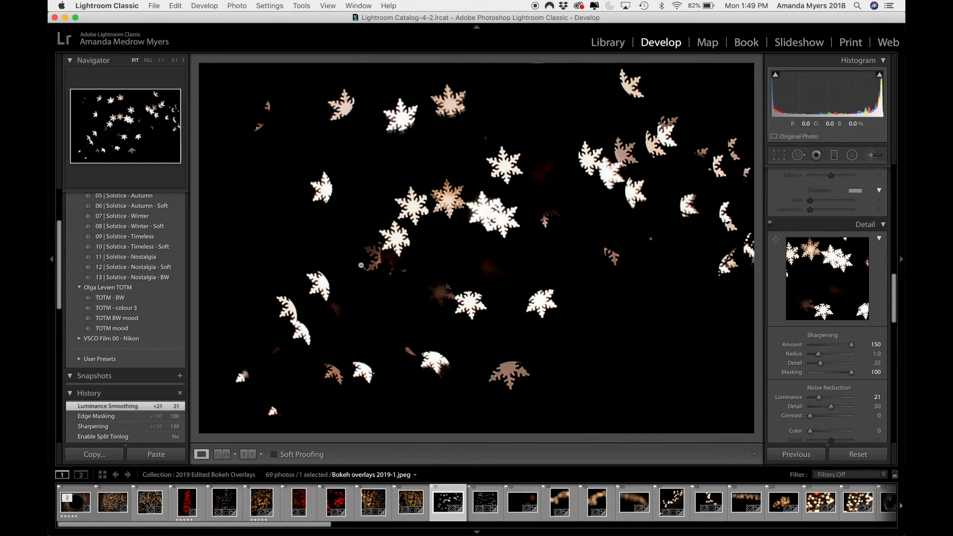
Step: Enable Remove Chromatic Aberration in the photo's lens corrections
scroll(847, 382, down, 6)
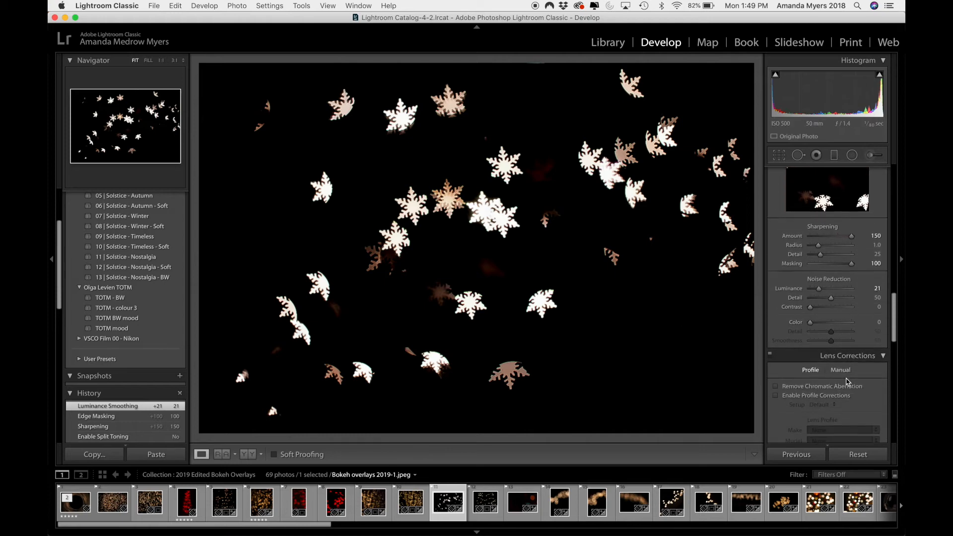
scroll(848, 381, down, 3)
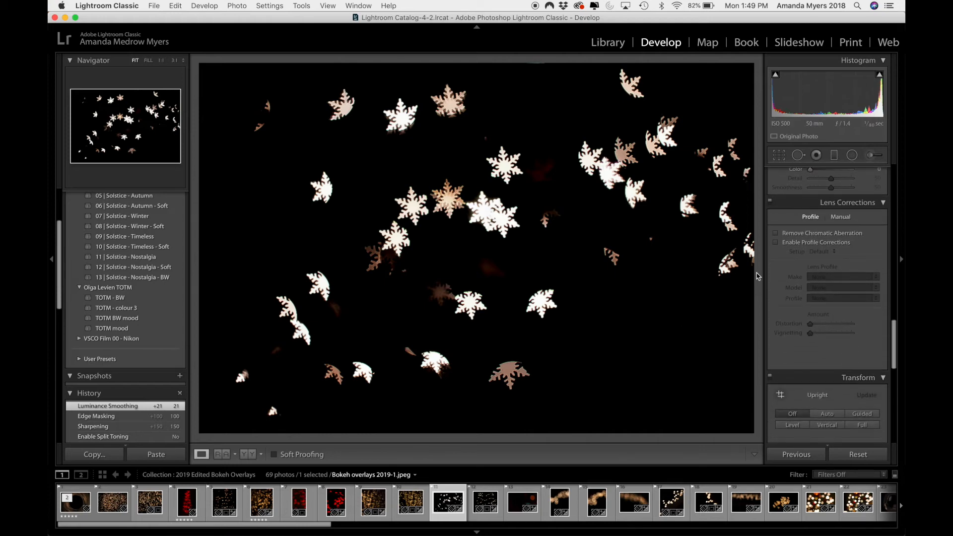
click(775, 234)
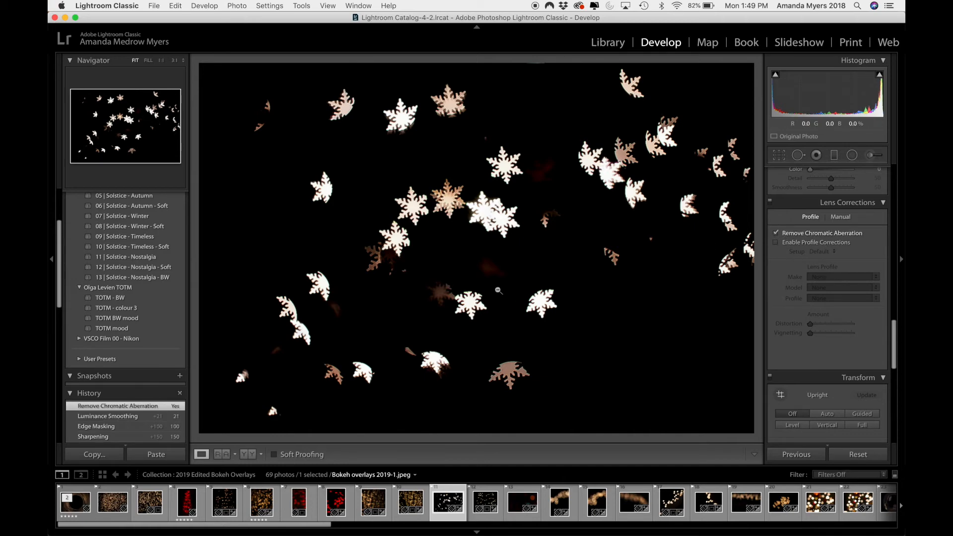
Step: Crop the photo inward from both sides to a nearly square frame, cutting off the scattered snowflakes at the outer edges
scroll(806, 337, down, 5)
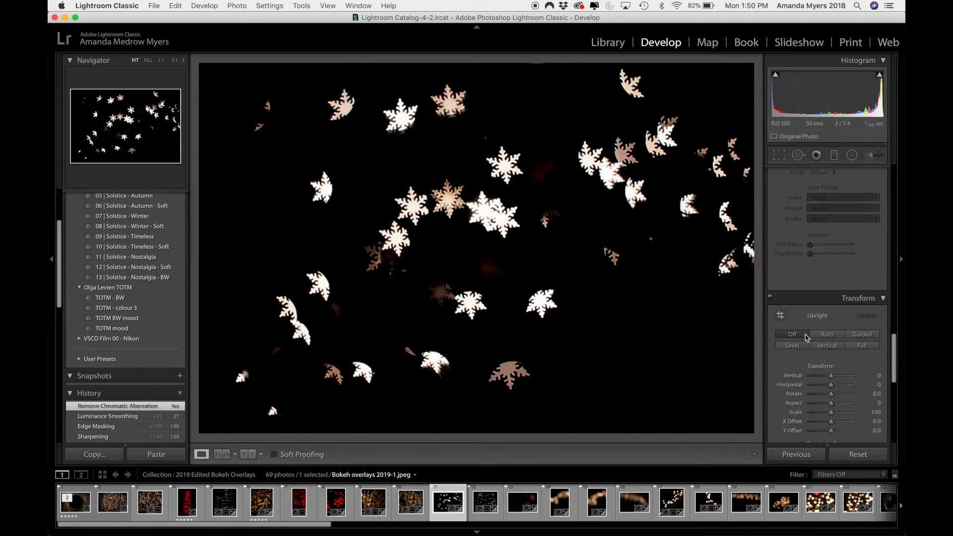
scroll(807, 337, down, 5)
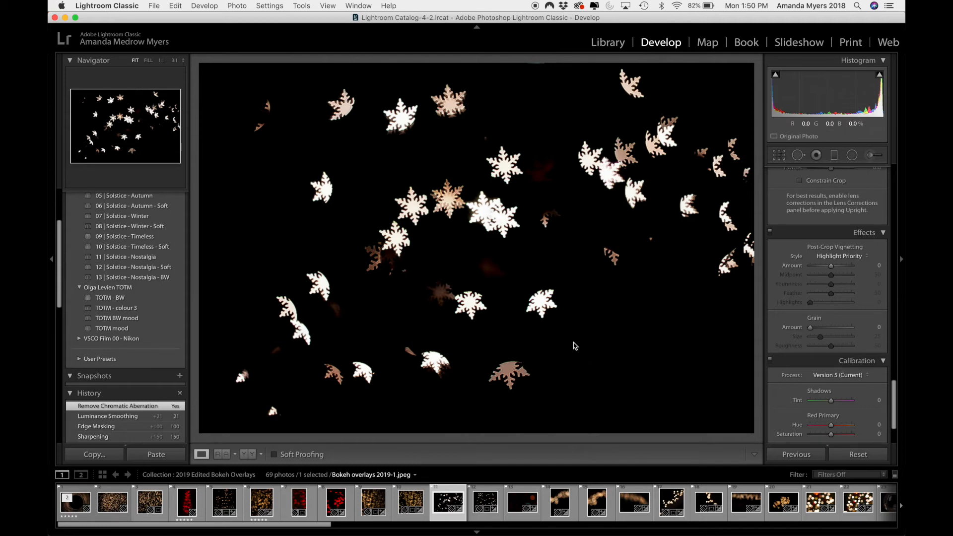
key(r)
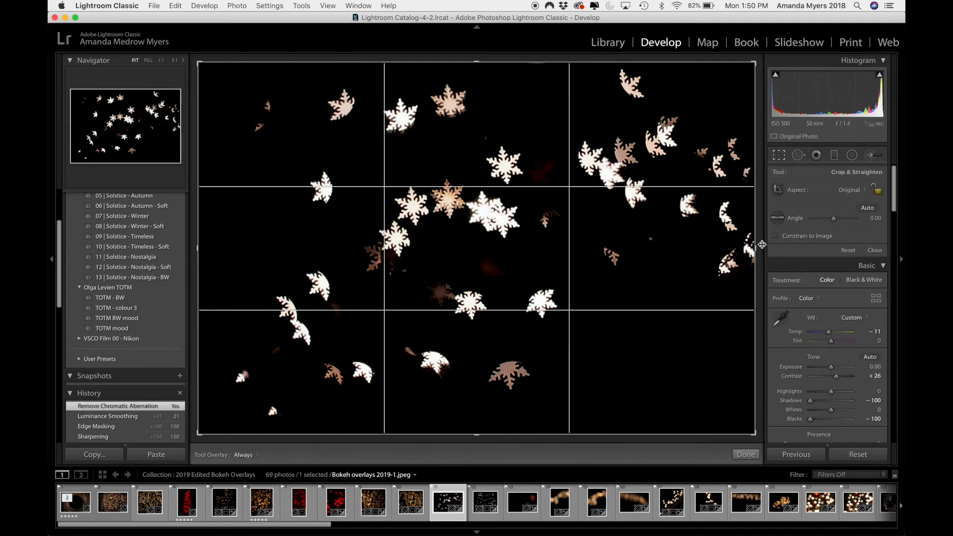
drag(753, 247, 717, 249)
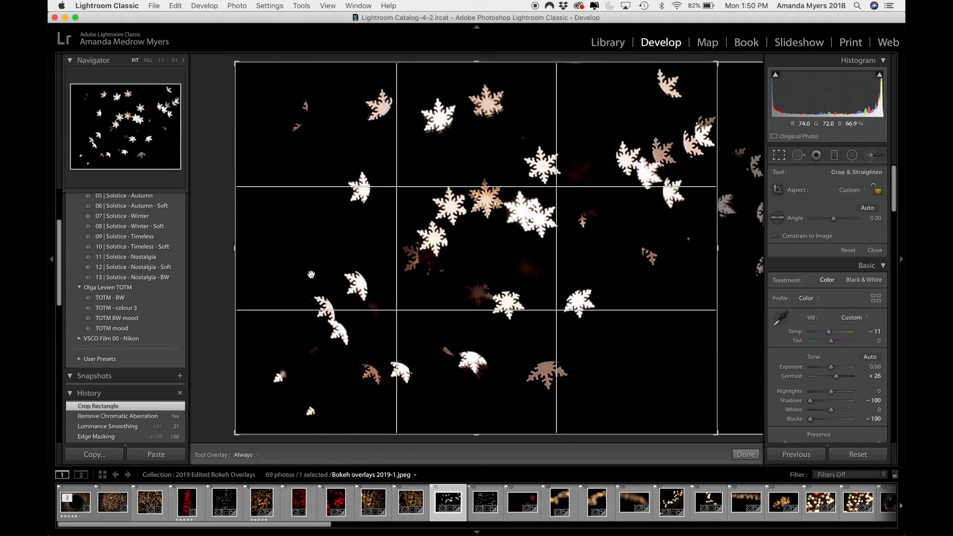
drag(236, 249, 272, 252)
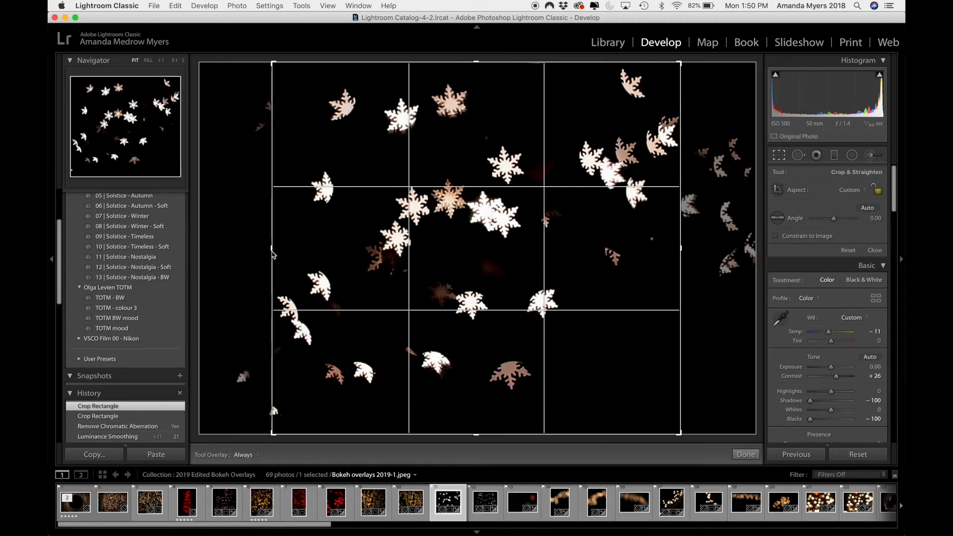
key(Return)
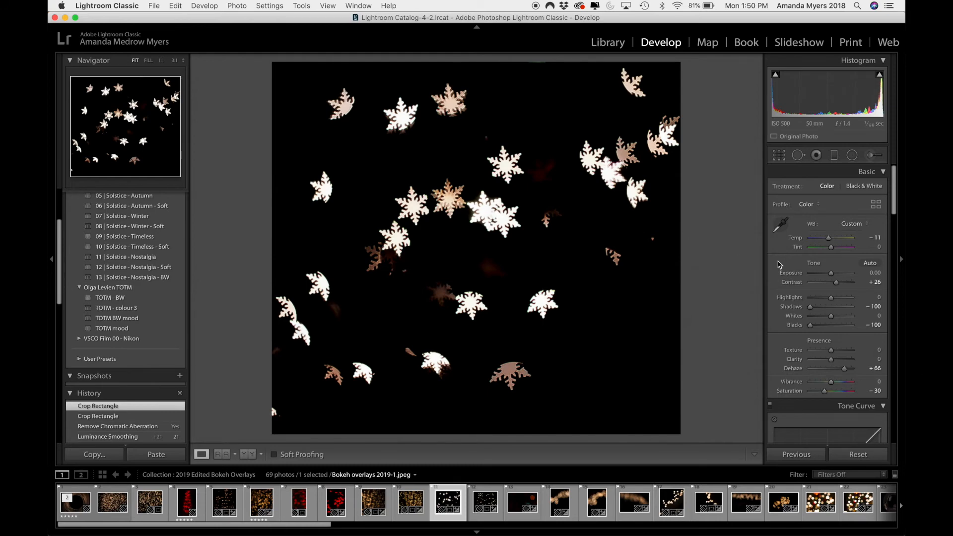
Step: Paint out the faint snowflakes and red blur around the centre using the Adjustment Brush with Exposure −4.00 and all other effects reset
click(872, 156)
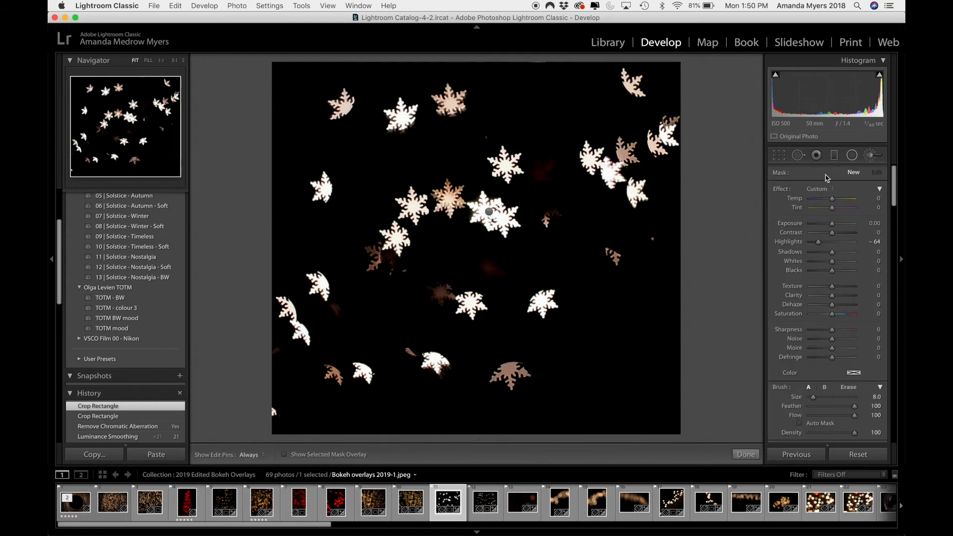
double_click(783, 191)
drag(833, 227, 799, 227)
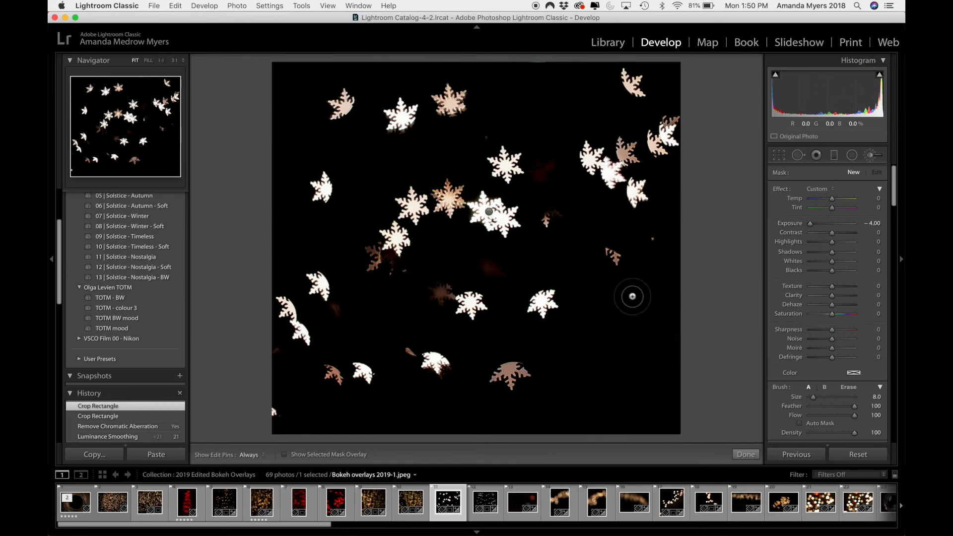
click(611, 255)
click(652, 242)
click(672, 232)
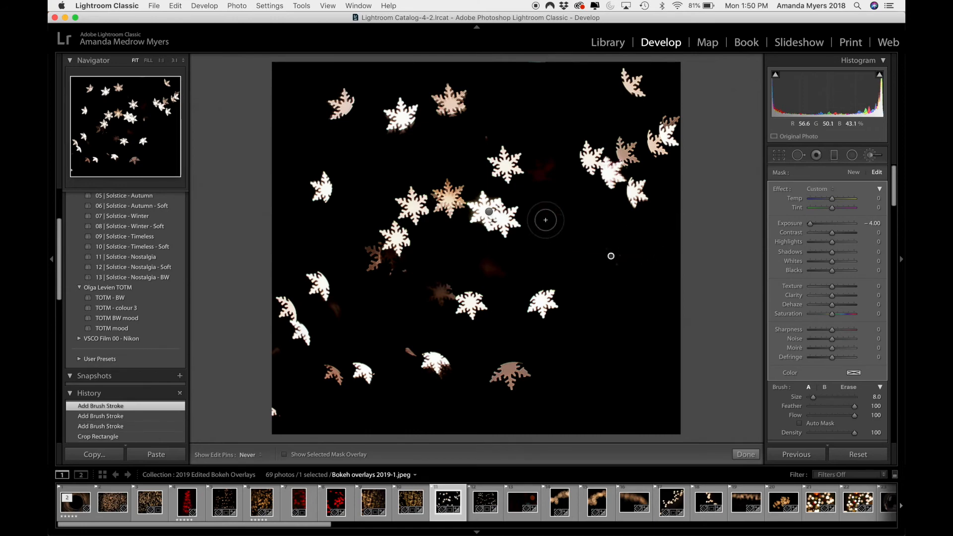
click(547, 172)
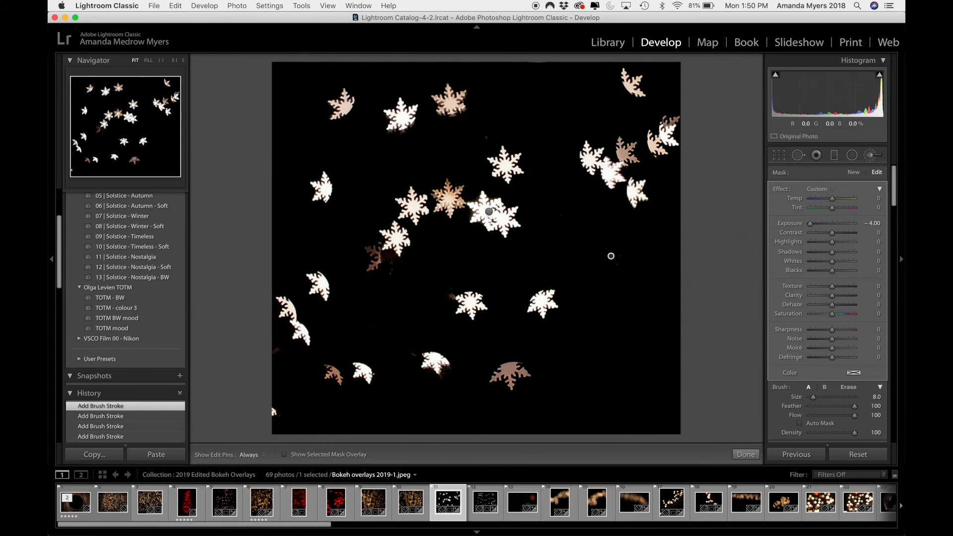
Step: Reduce the brush size to 3.0 and paint out the faint brown snowflake beside the central cluster
key(h)
key(h)
scroll(370, 273, down, 5)
key(h)
mouse_move(371, 270)
mouse_down()
mouse_move(394, 266)
mouse_move(372, 240)
mouse_up()
key(h)
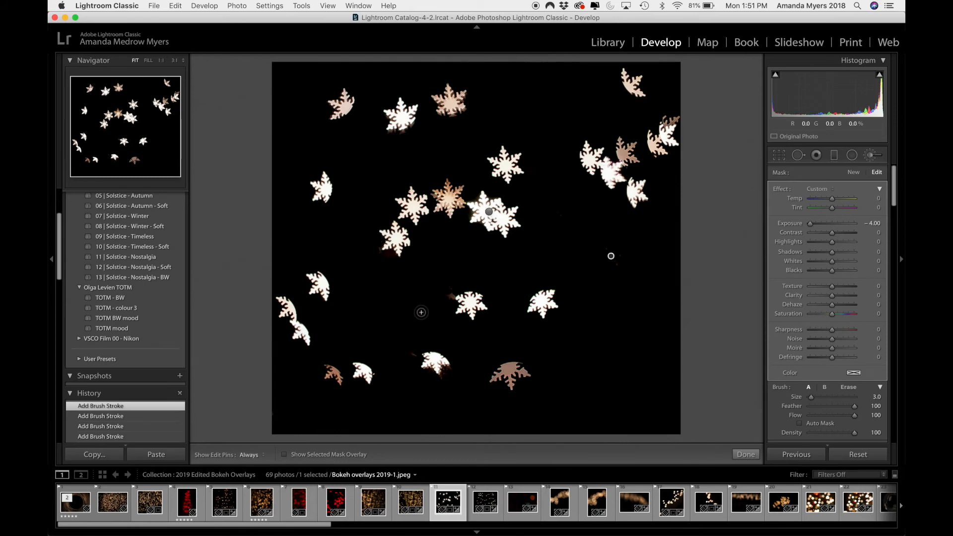
Step: Paint out the two dull brown snowflakes near the photo's lower edge and finish the brush adjustment
key(h)
drag(324, 353, 340, 389)
key(h)
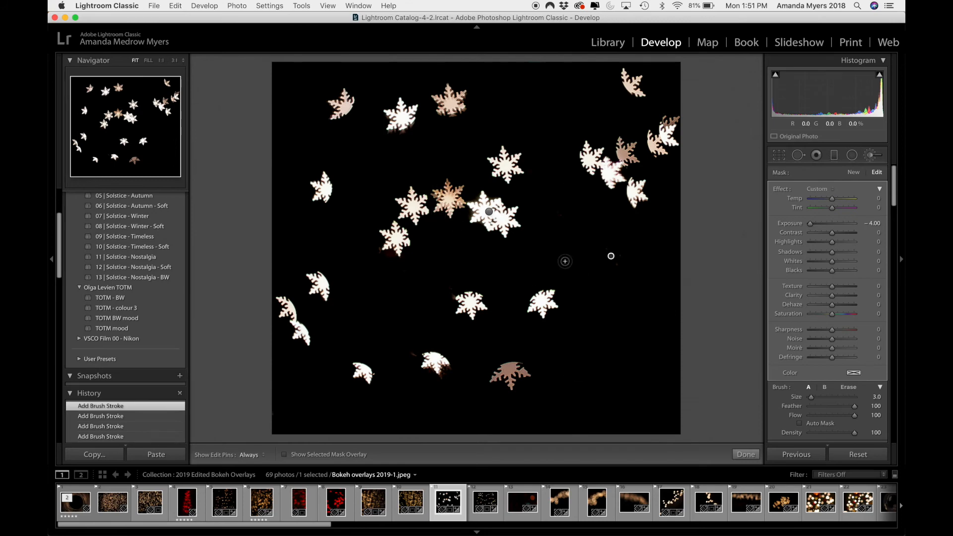
key(h)
mouse_move(503, 380)
mouse_down()
mouse_move(510, 357)
mouse_move(497, 376)
mouse_move(523, 375)
mouse_move(513, 366)
mouse_move(491, 380)
mouse_up()
key(h)
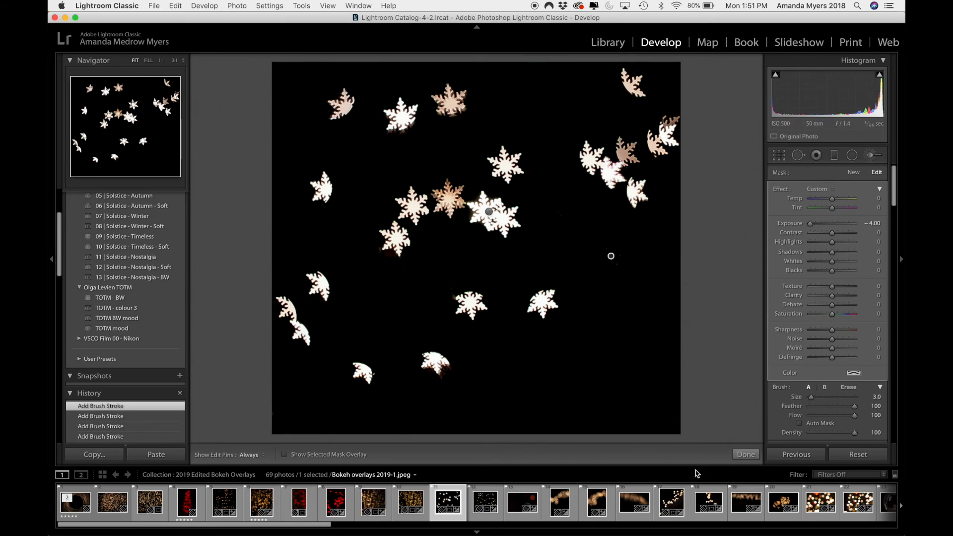
click(745, 454)
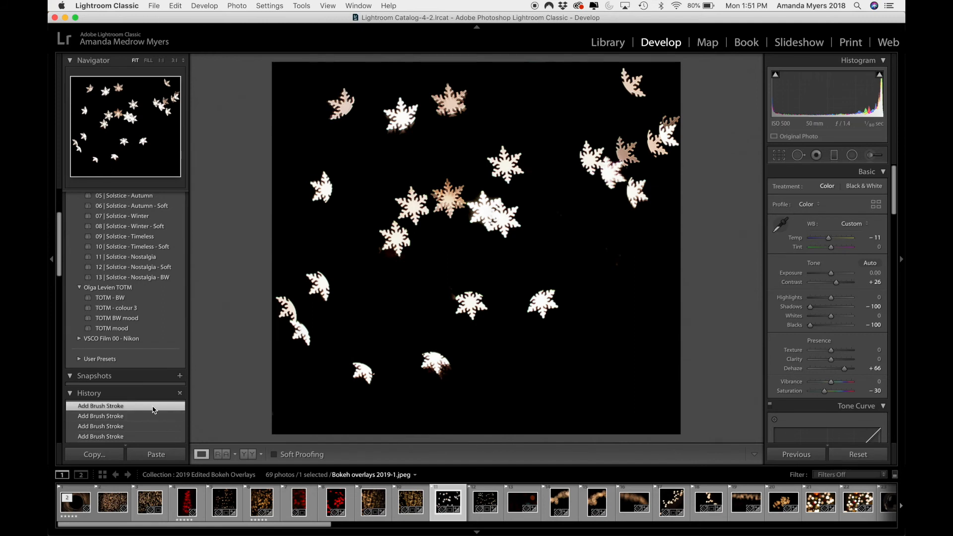
scroll(153, 409, down, 10)
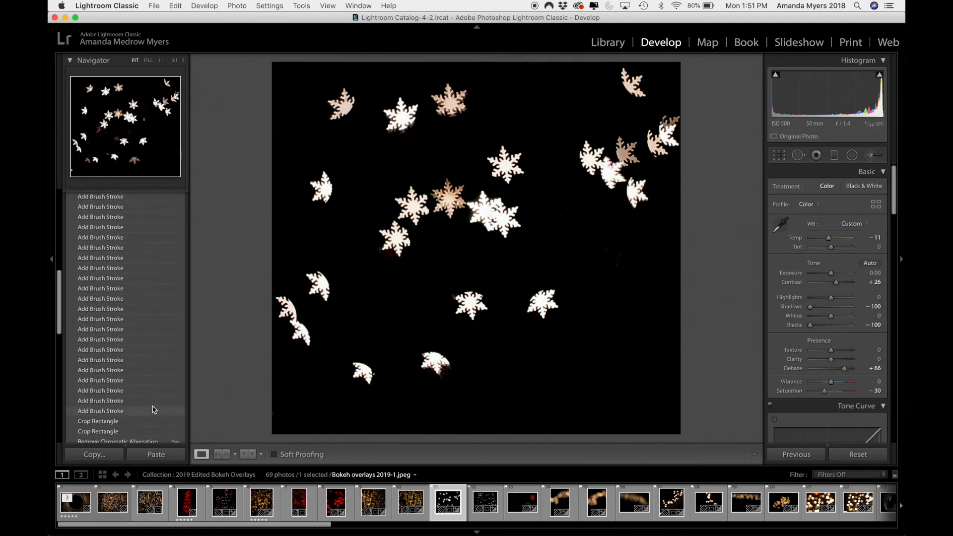
Step: Review the snowflake photo's full edit history from the latest brush strokes back to its import
scroll(153, 409, down, 8)
scroll(154, 410, down, 7)
scroll(154, 410, down, 8)
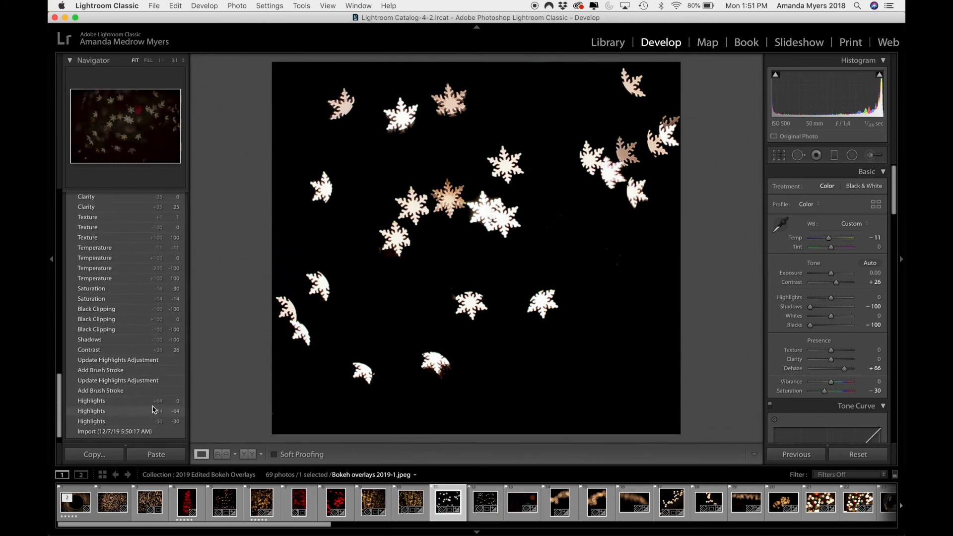
scroll(154, 410, up, 14)
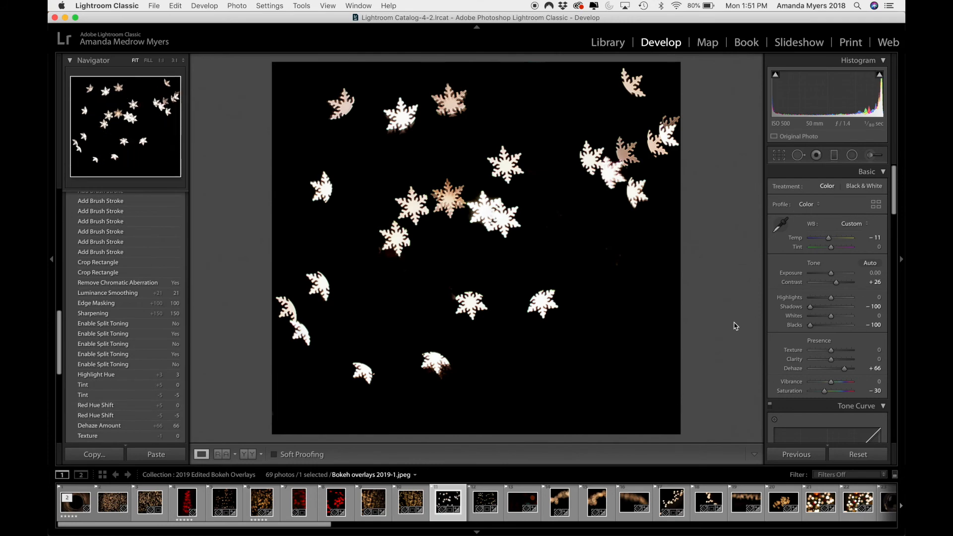
Step: Browse the bokeh overlay collection and open Bokeh overlays 2019-9.dng, the row of warm light circles, for developing
key(g)
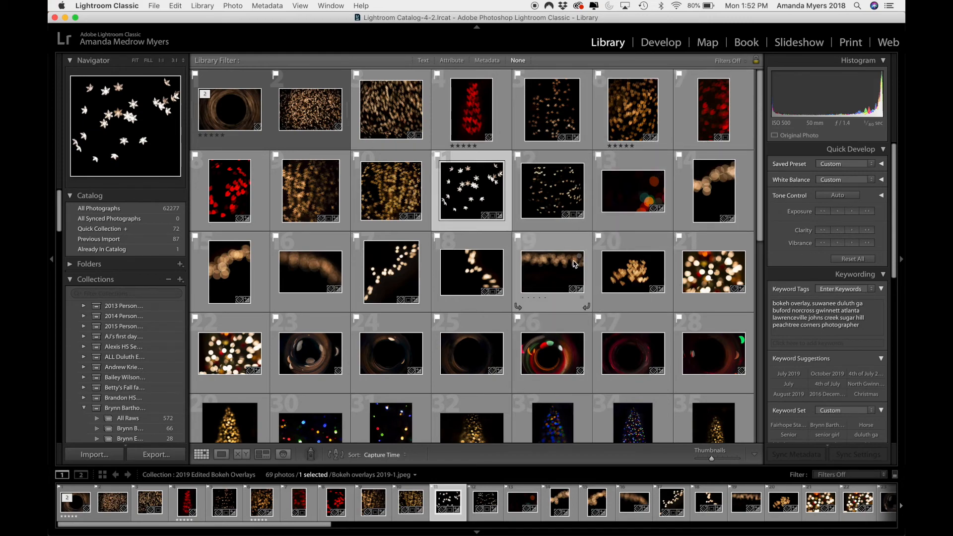
scroll(574, 264, down, 10)
scroll(574, 264, up, 5)
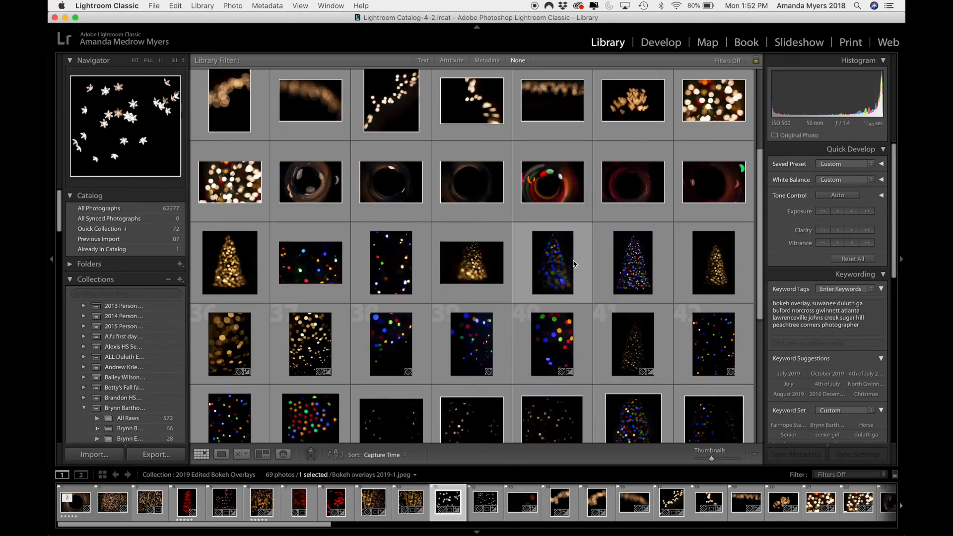
scroll(574, 263, down, 5)
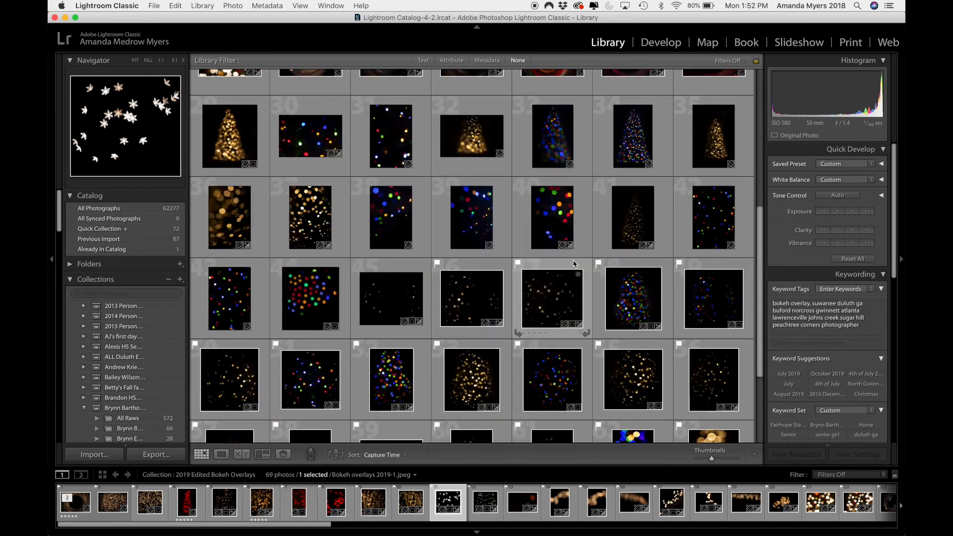
scroll(574, 263, up, 10)
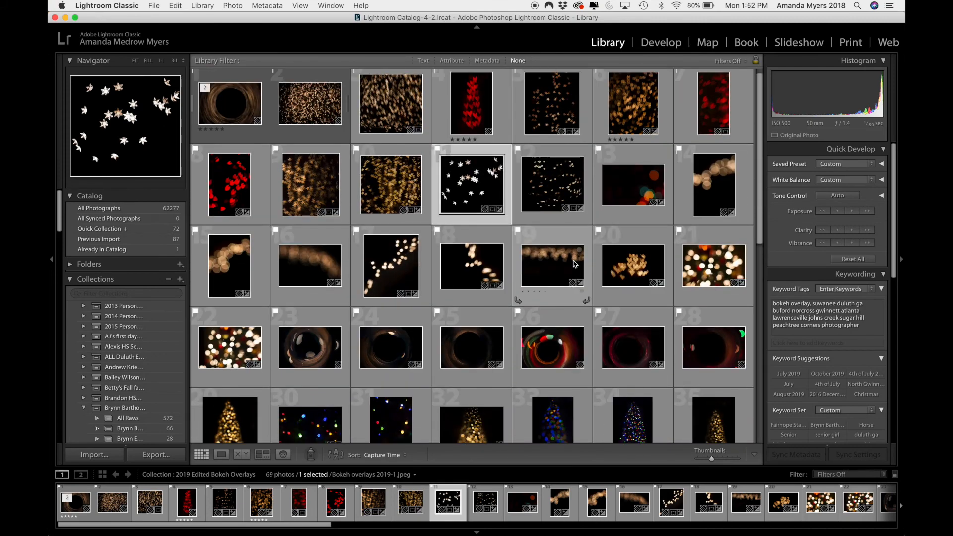
click(316, 269)
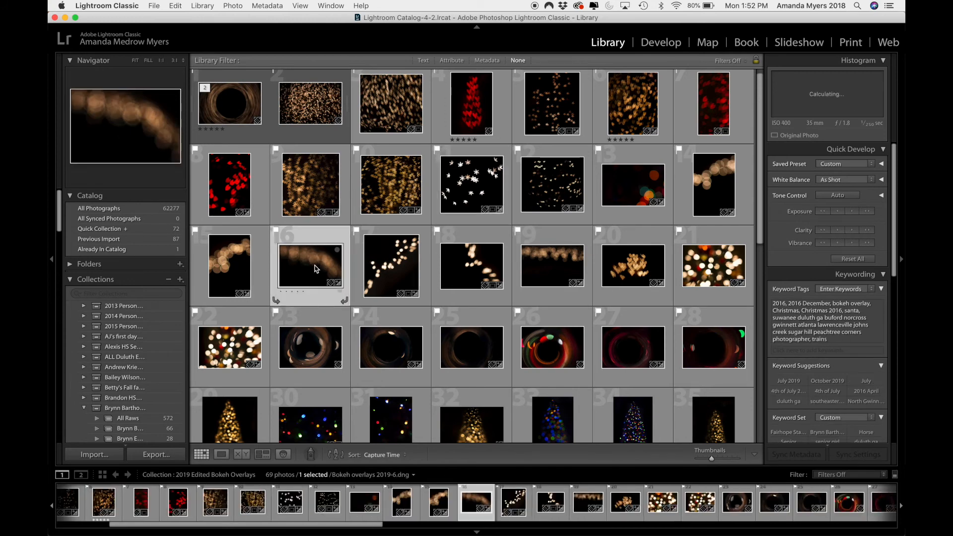
click(554, 272)
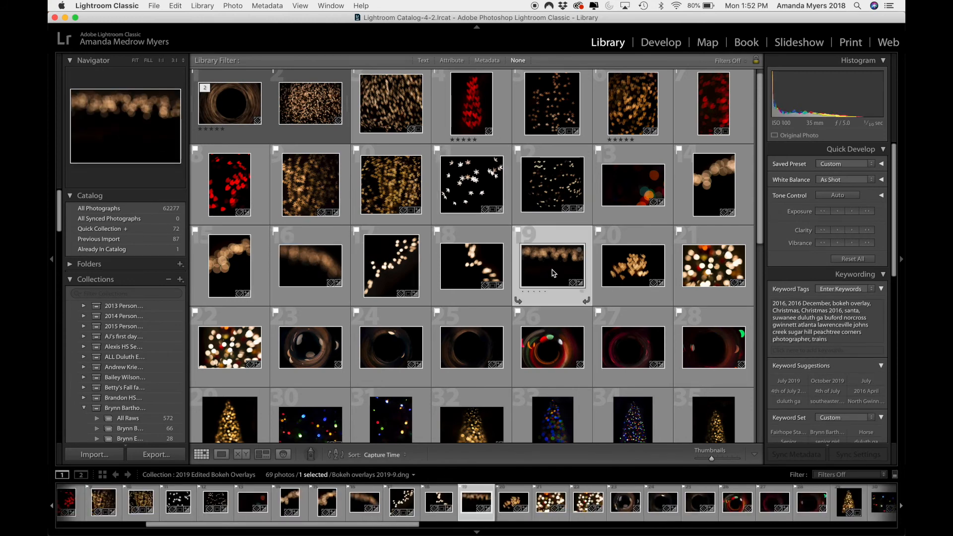
double_click(553, 272)
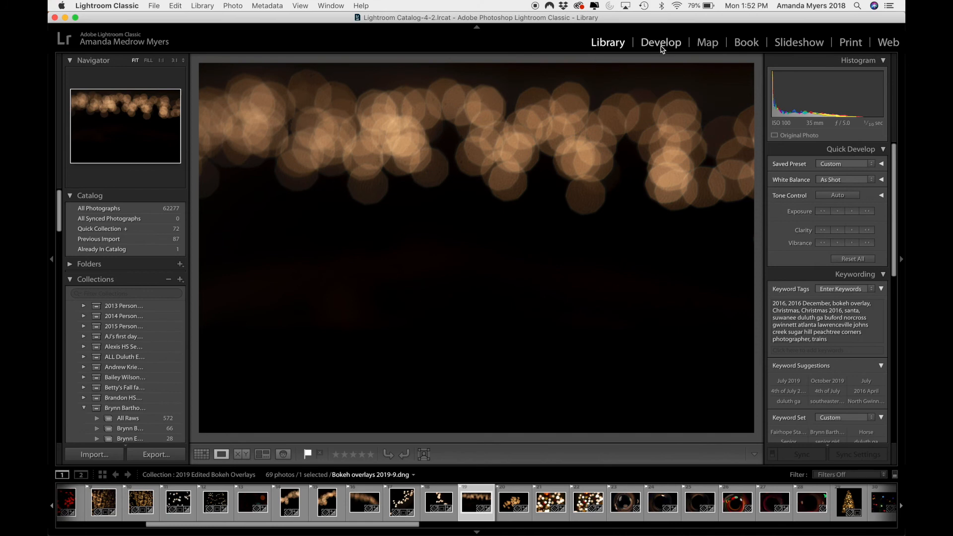
key(d)
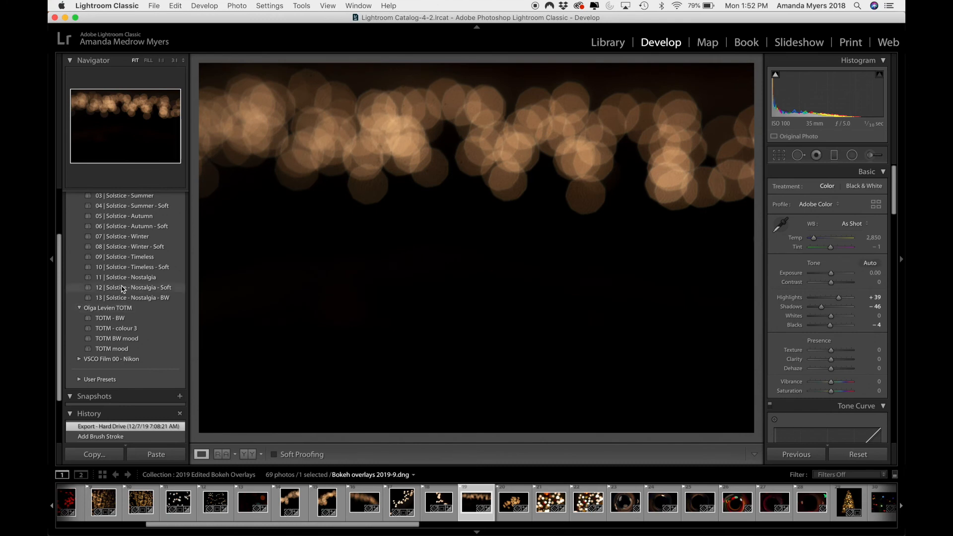
Step: Return the photo to its Import state in the edit history to view the unedited original
scroll(123, 289, down, 2)
click(122, 289)
scroll(121, 297, down, 2)
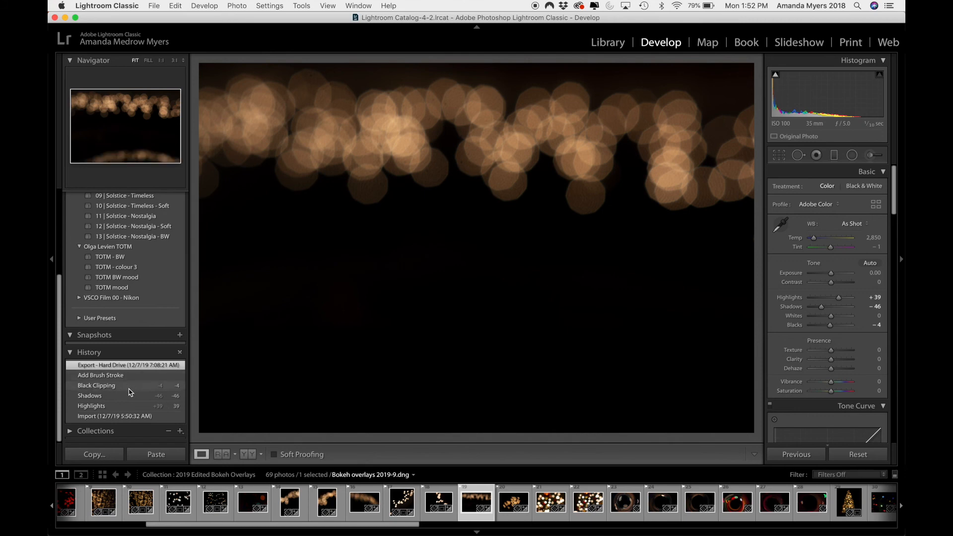
click(128, 416)
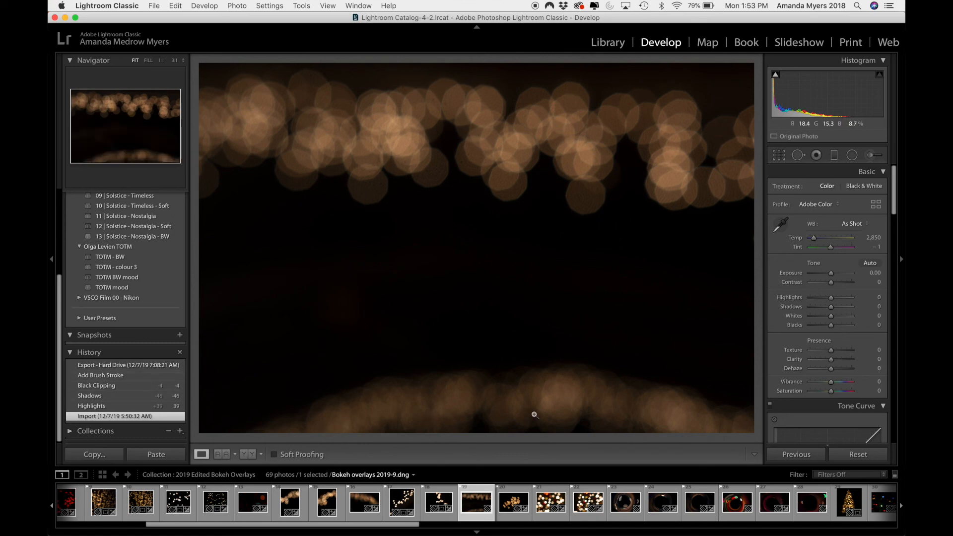
Step: Step forward through the photo's history states, from Highlights, Shadows and Black Clipping through the brush stroke to the Export state
click(119, 406)
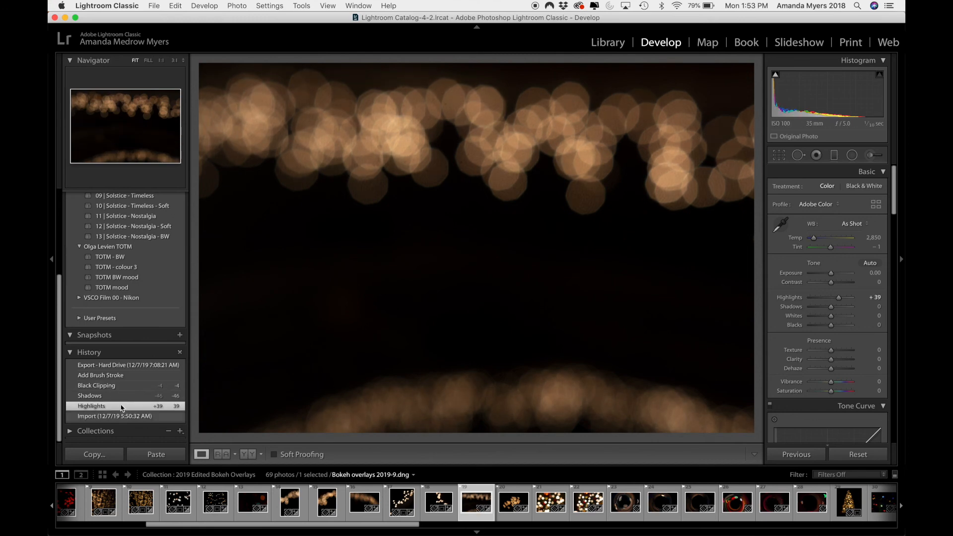
click(120, 414)
click(121, 406)
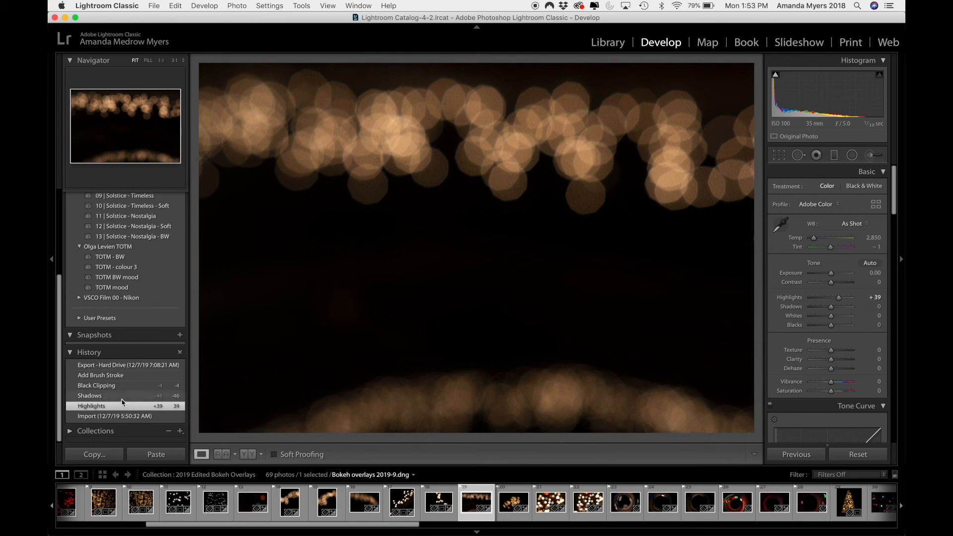
click(123, 399)
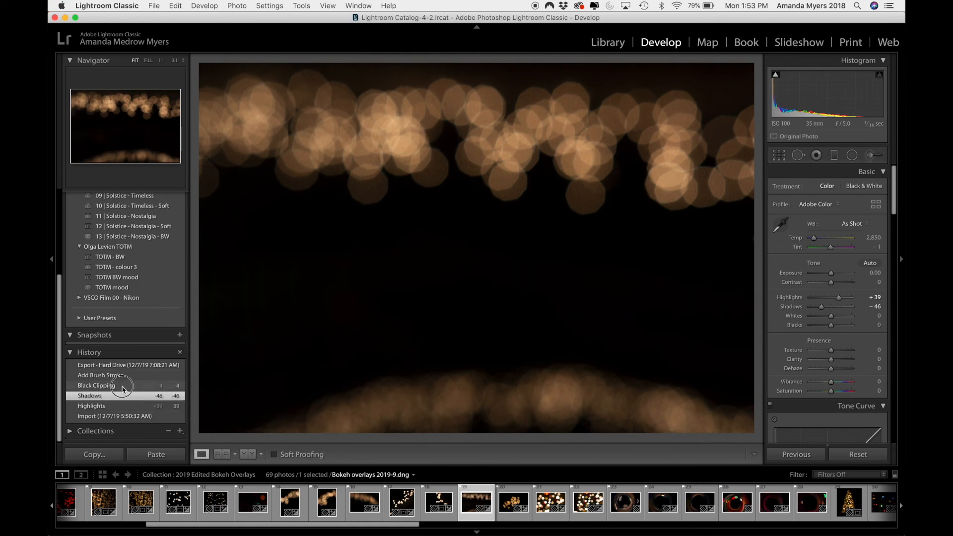
click(123, 387)
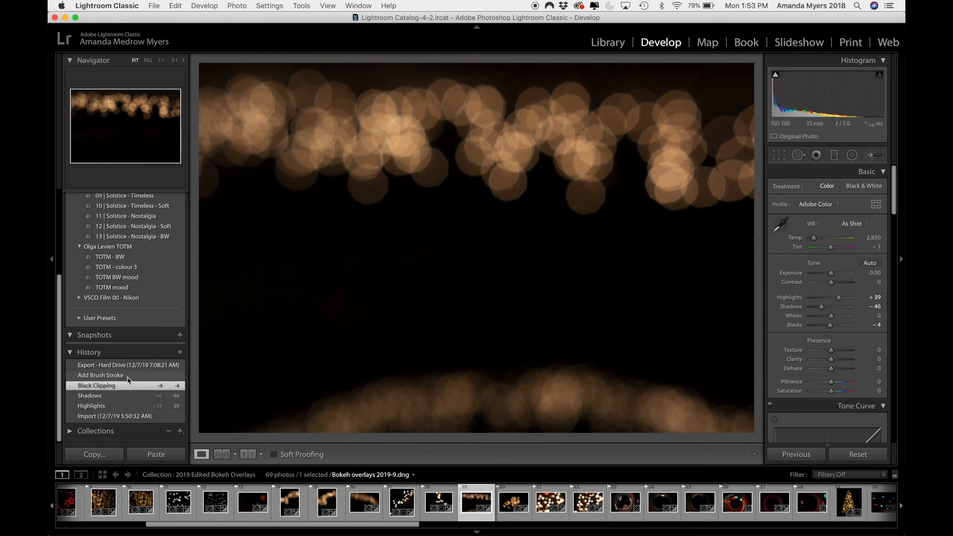
click(128, 378)
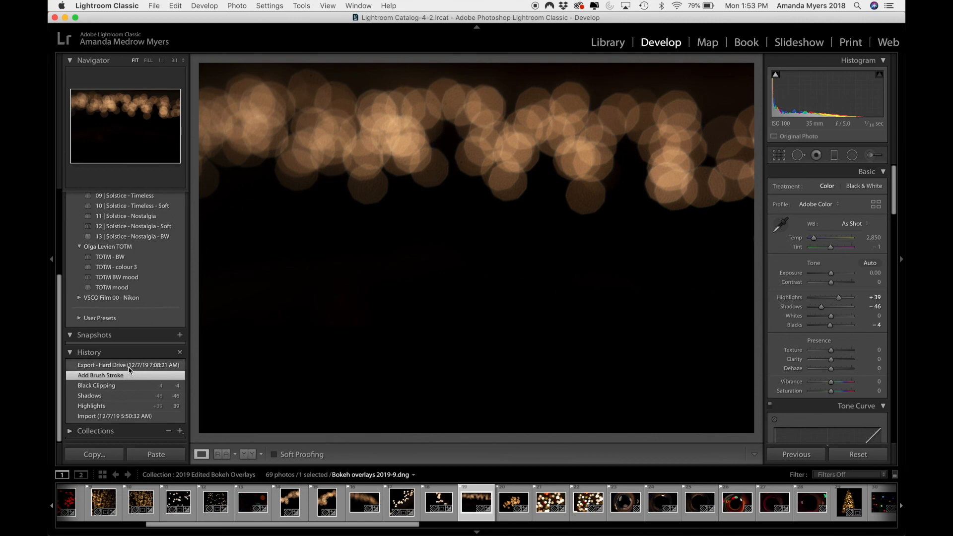
click(129, 366)
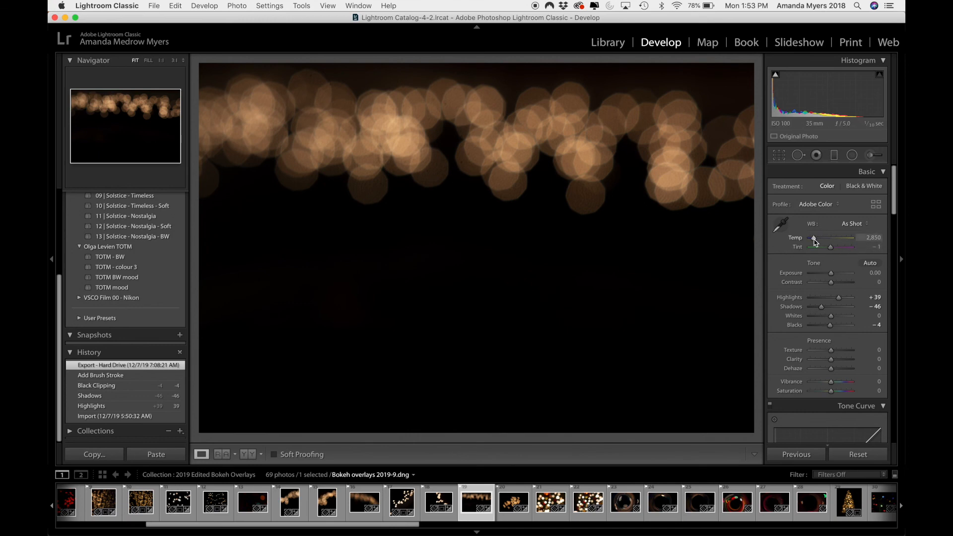
Step: Set the photo's white balance temperature to 3,120 and its saturation to −13
drag(814, 241, 812, 241)
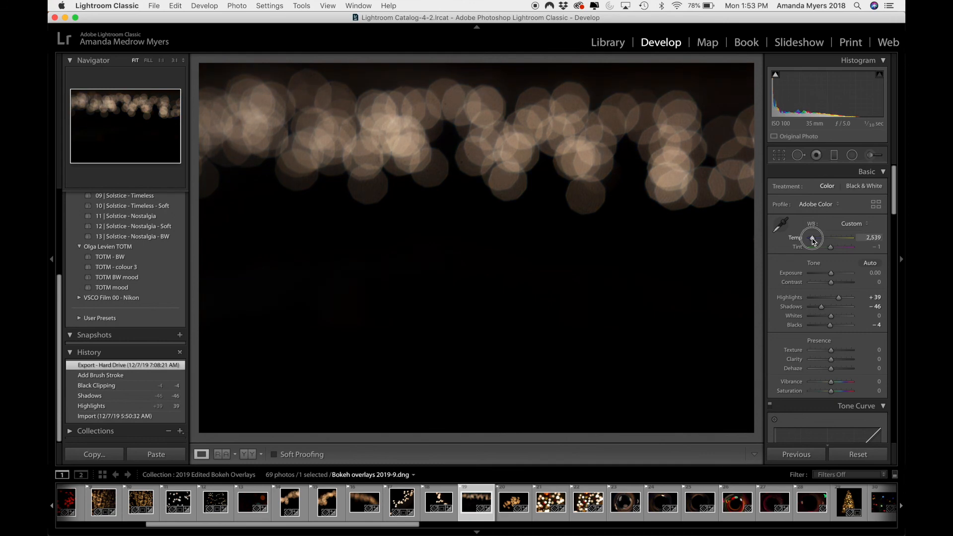
mouse_move(813, 241)
mouse_down()
mouse_move(866, 238)
mouse_move(817, 242)
mouse_up()
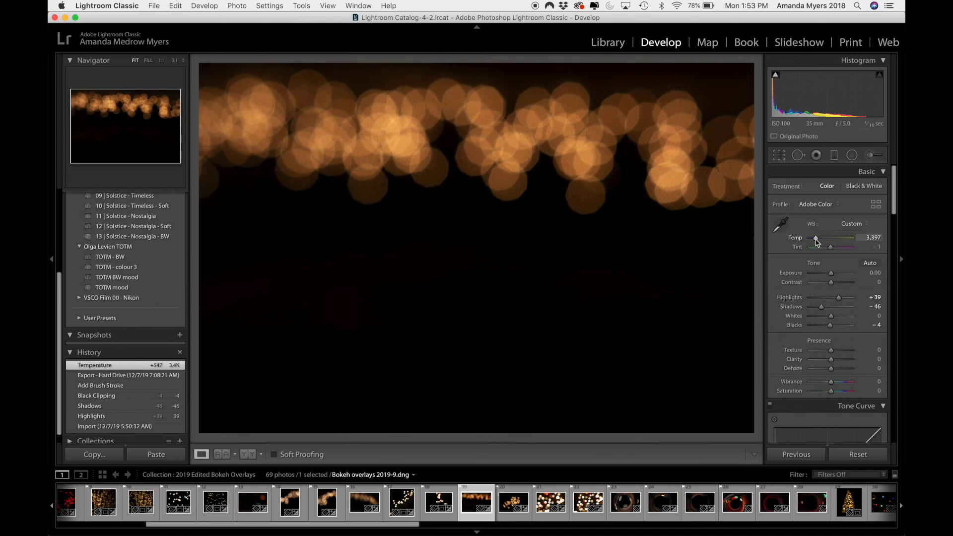
drag(816, 238, 816, 240)
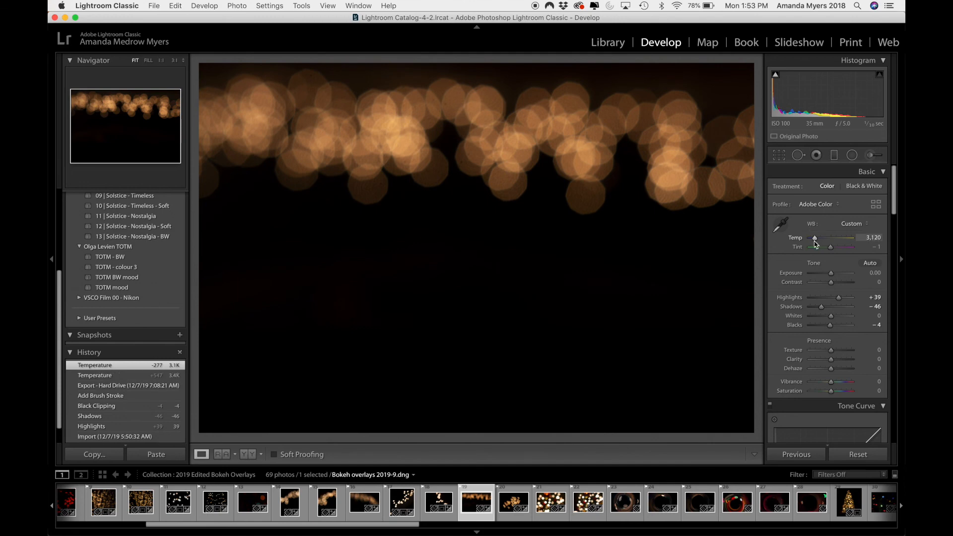
scroll(832, 377, down, 1)
drag(831, 367, 828, 368)
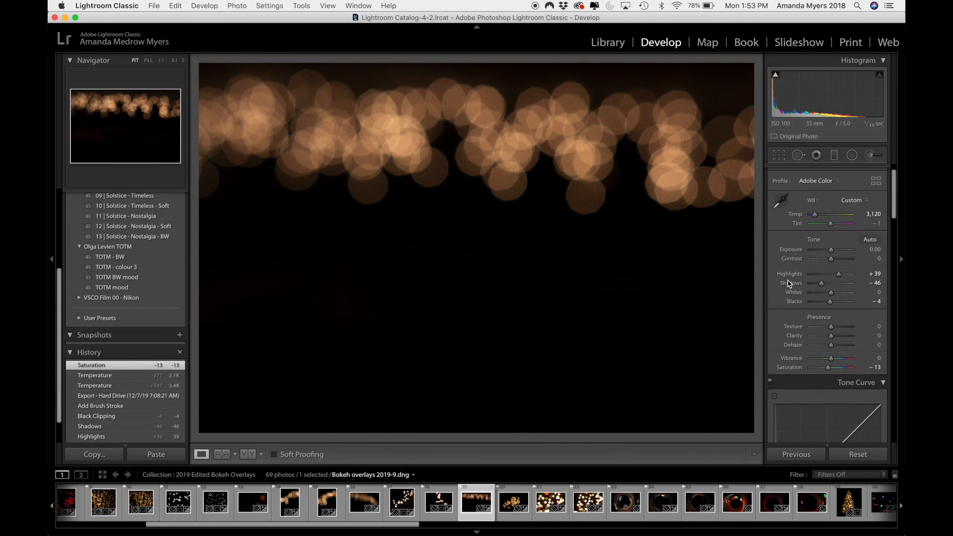
scroll(788, 283, down, 8)
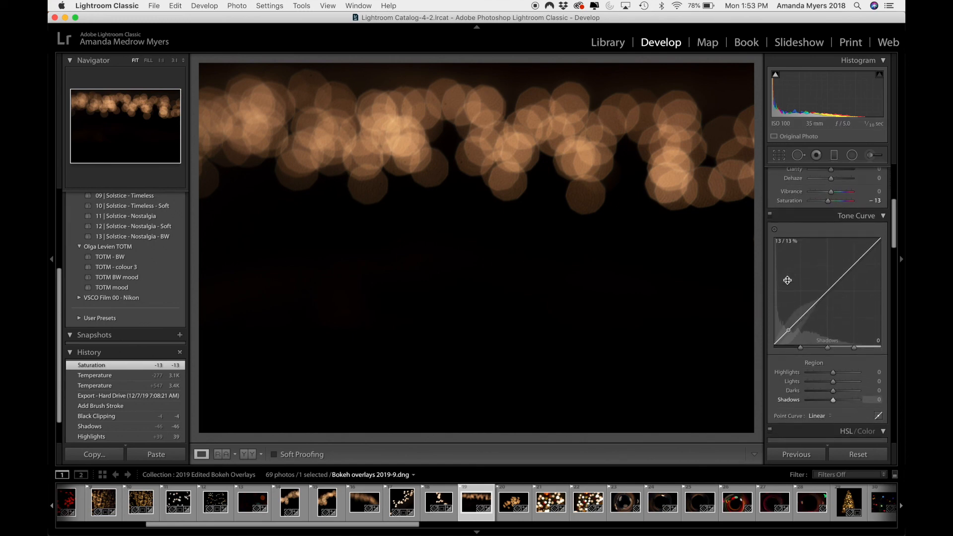
scroll(788, 278, up, 9)
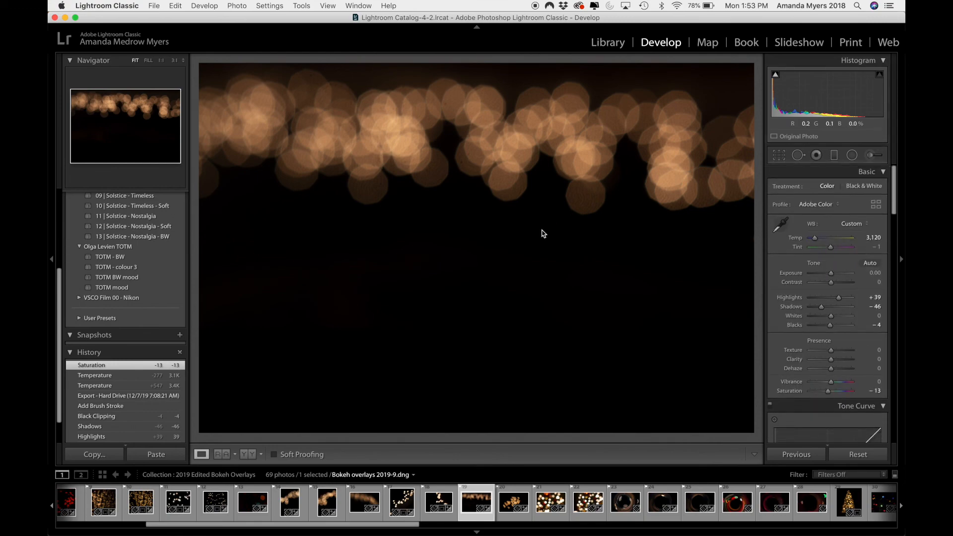